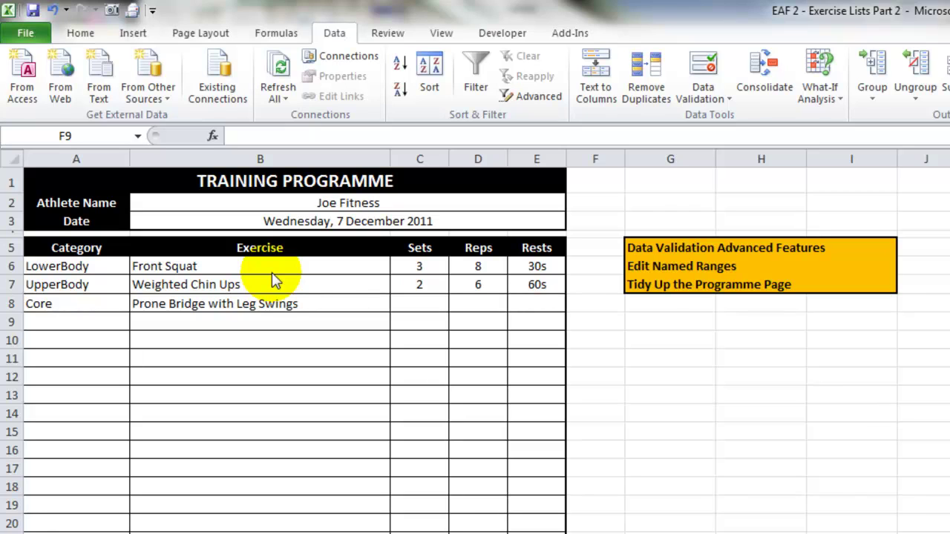
- Change the LowerBody exercise in cell B6 to Back Squat using its validation list
click(316, 264)
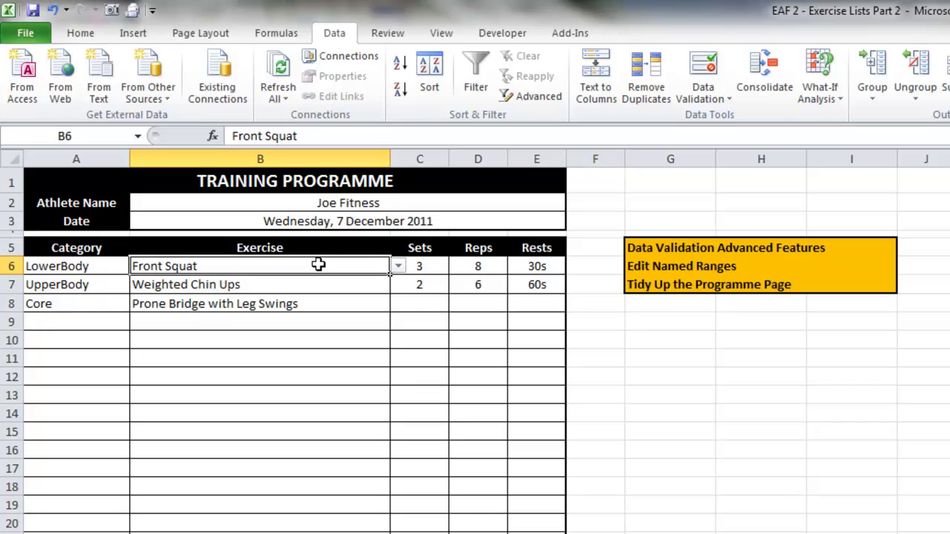
click(397, 268)
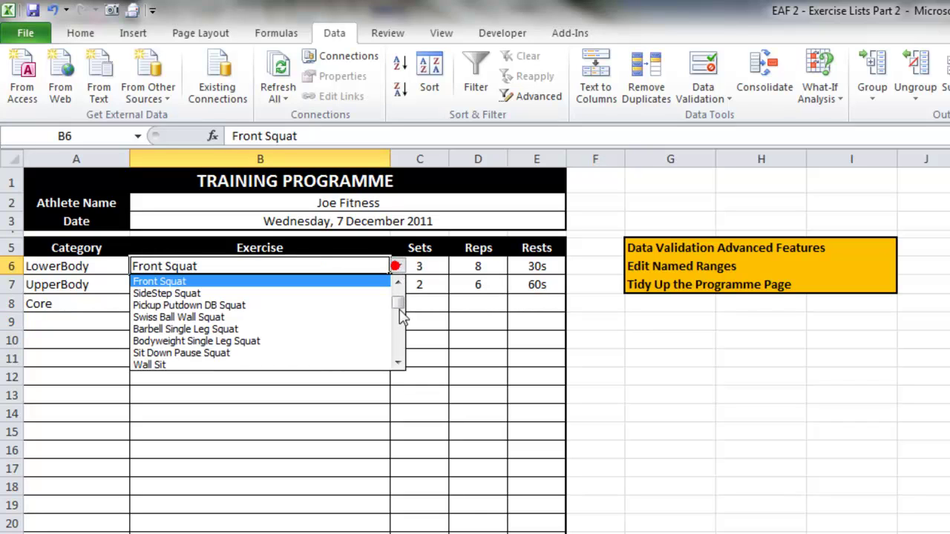
click(398, 363)
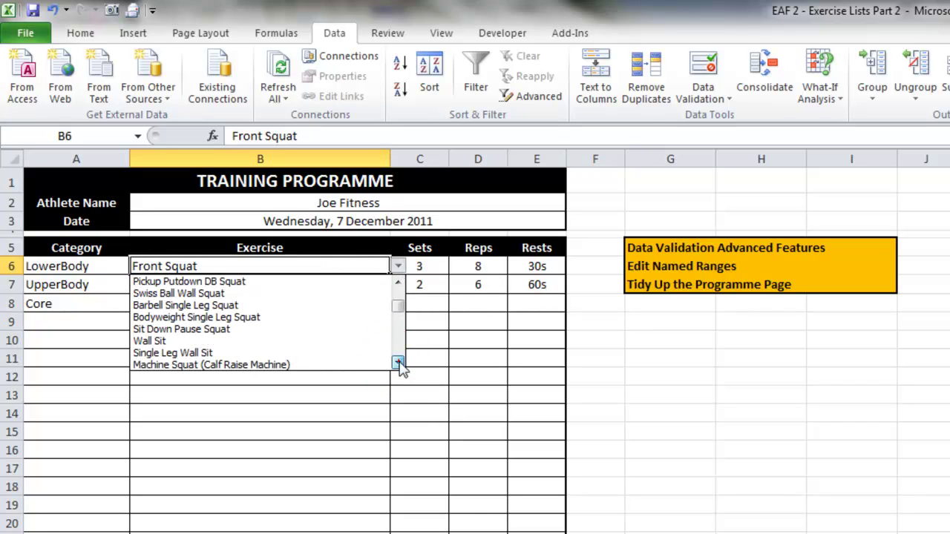
click(398, 363)
click(399, 362)
click(399, 284)
click(398, 284)
click(399, 284)
click(399, 284)
click(399, 285)
click(398, 284)
click(399, 284)
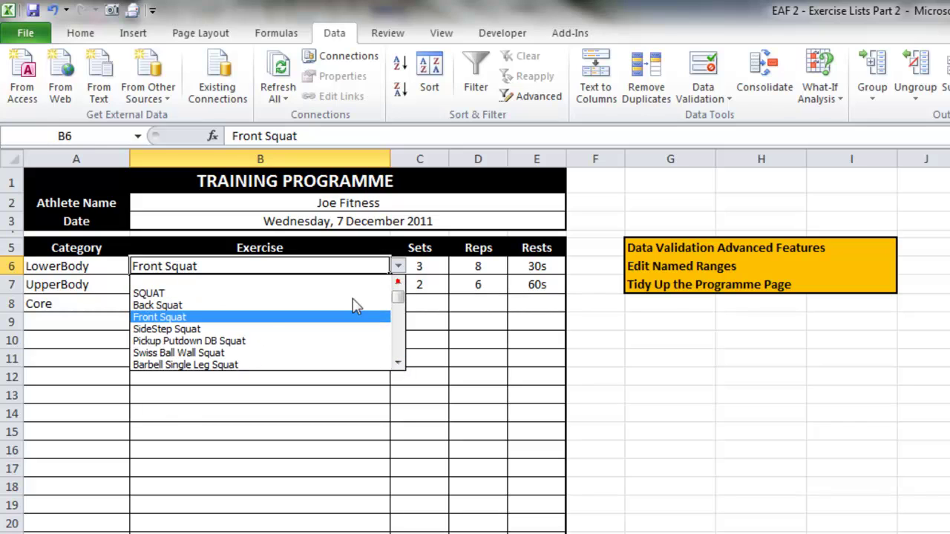
click(251, 314)
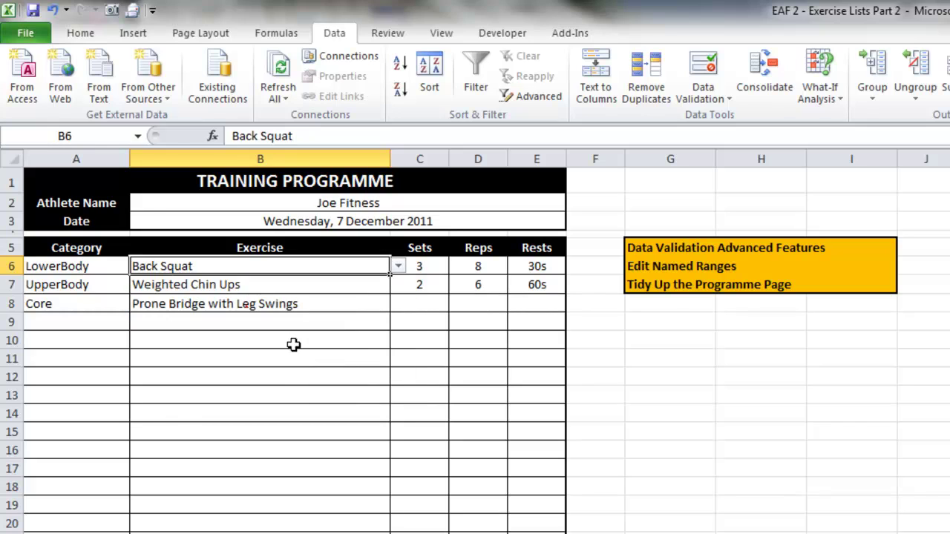
- Try to change the exercise in B6 to the unlisted entry "Back Squat - Wide Feet", and cancel the entry
click(312, 143)
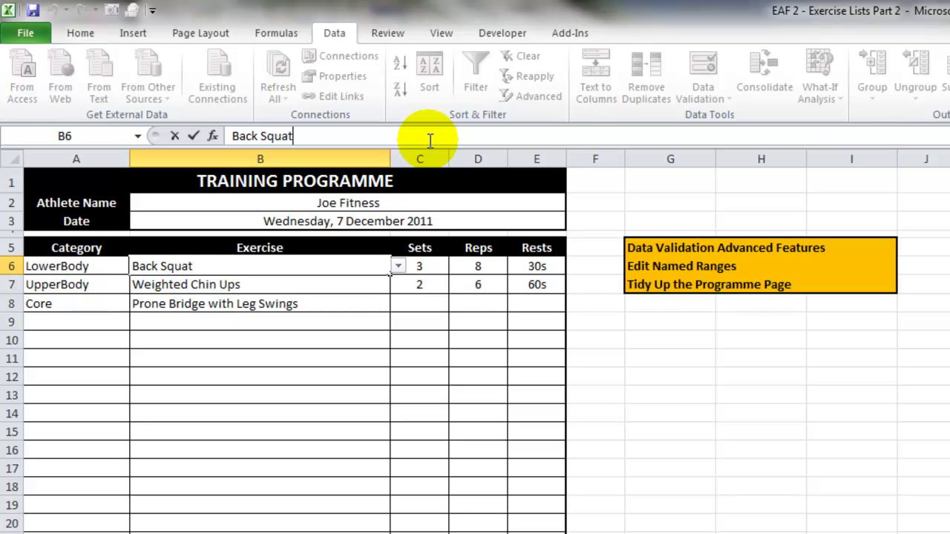
text(- Wide)
text( Feet)
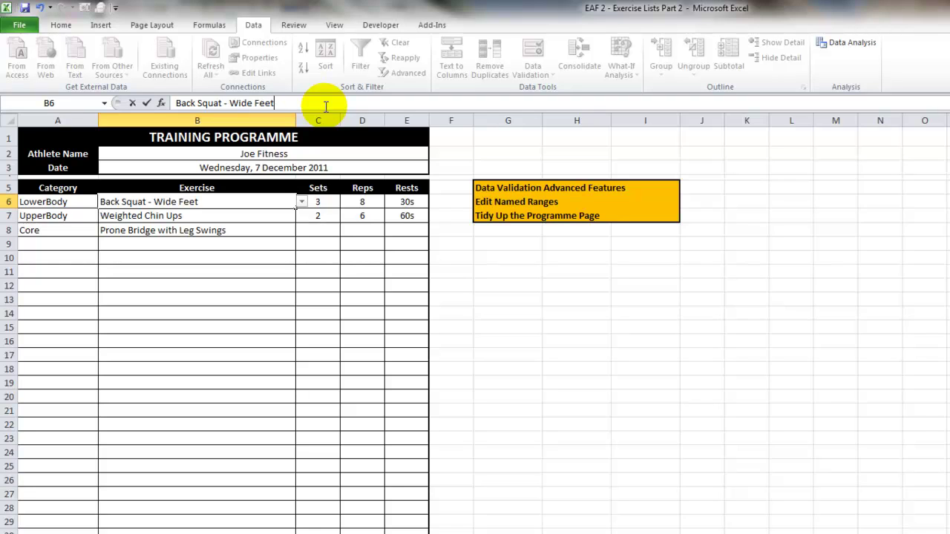
key(Return)
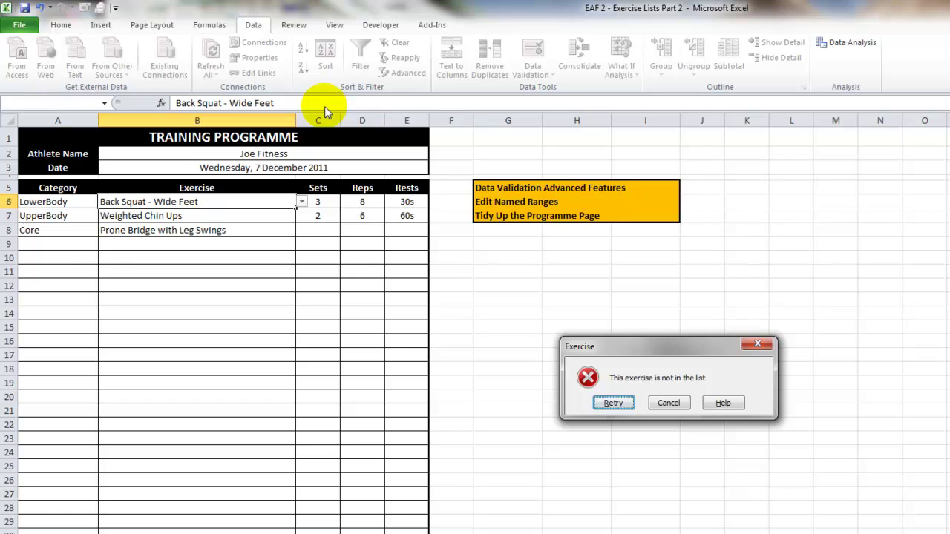
click(670, 403)
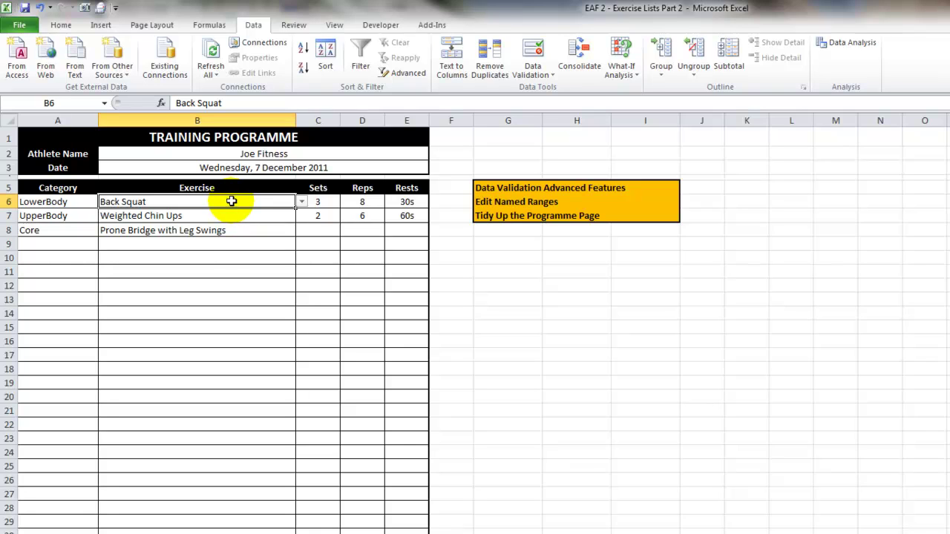
- Enable the data validation input message titled Exercise, "Select Exercise From the List", for the Exercise column cells from B6 down
drag(231, 201, 213, 528)
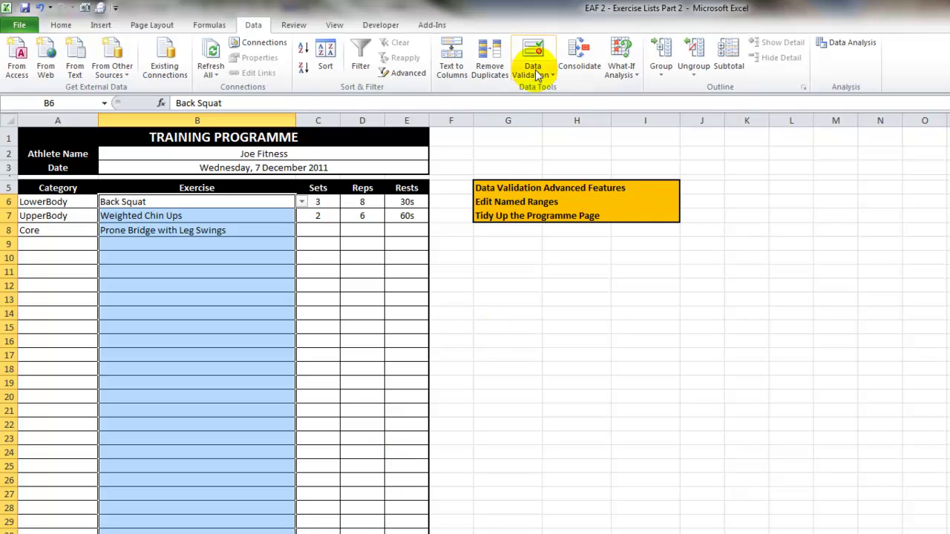
click(539, 74)
click(564, 89)
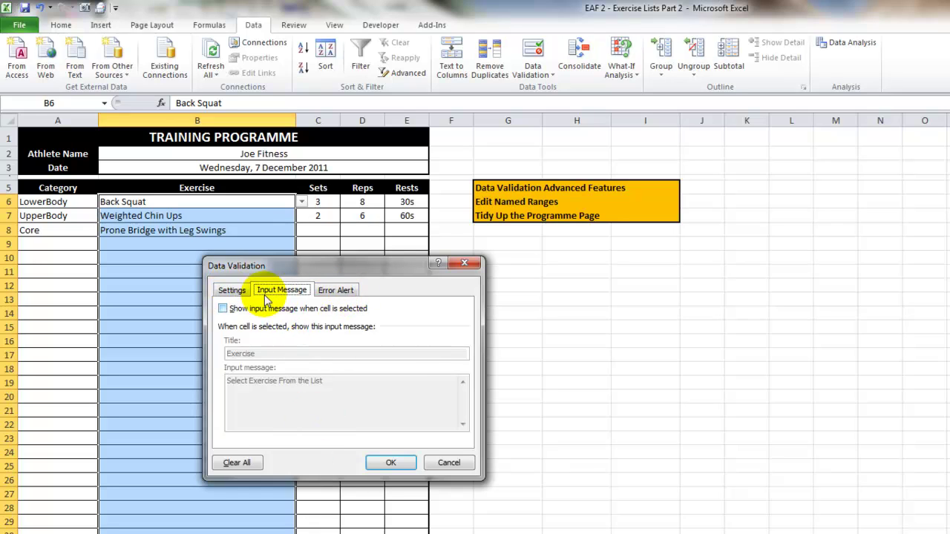
click(229, 291)
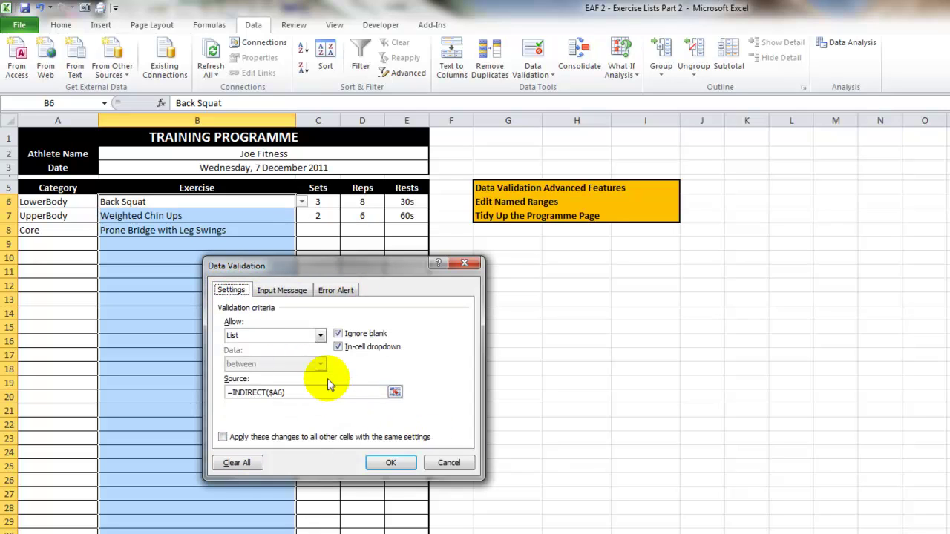
click(280, 290)
click(280, 371)
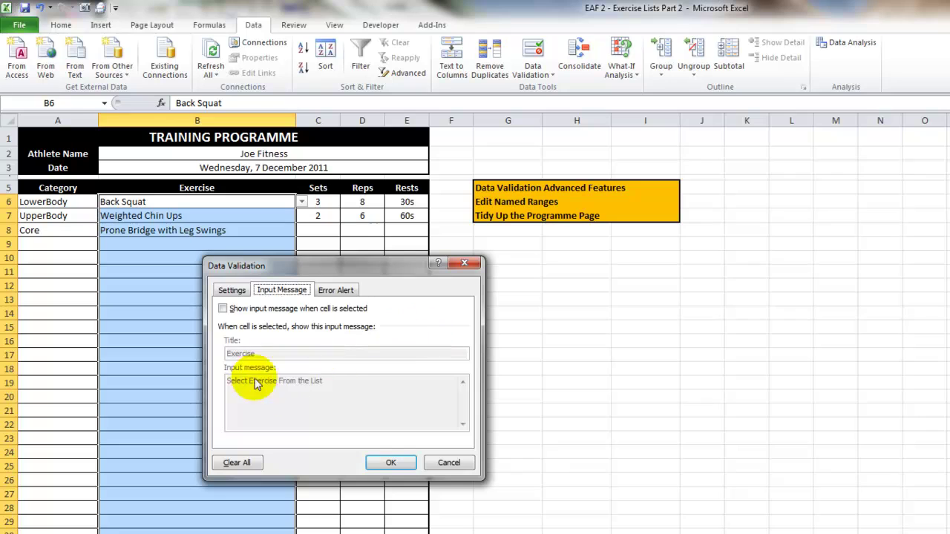
click(224, 308)
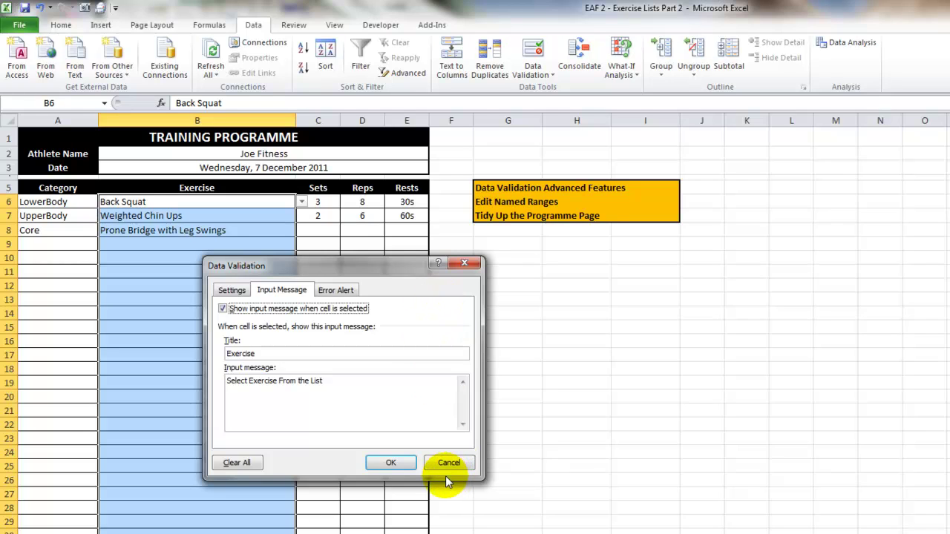
click(394, 463)
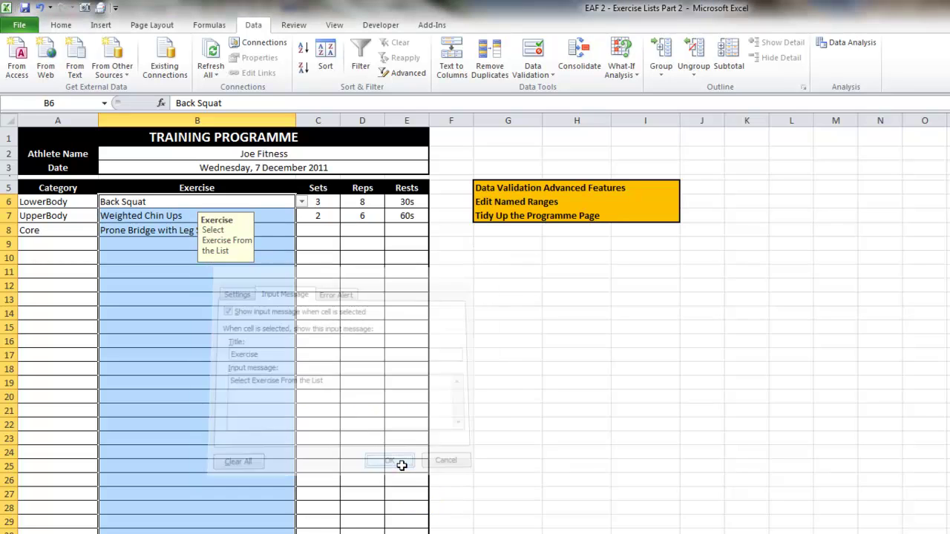
- Check the input message on empty Exercise cells such as B14 and B19
click(114, 261)
click(149, 317)
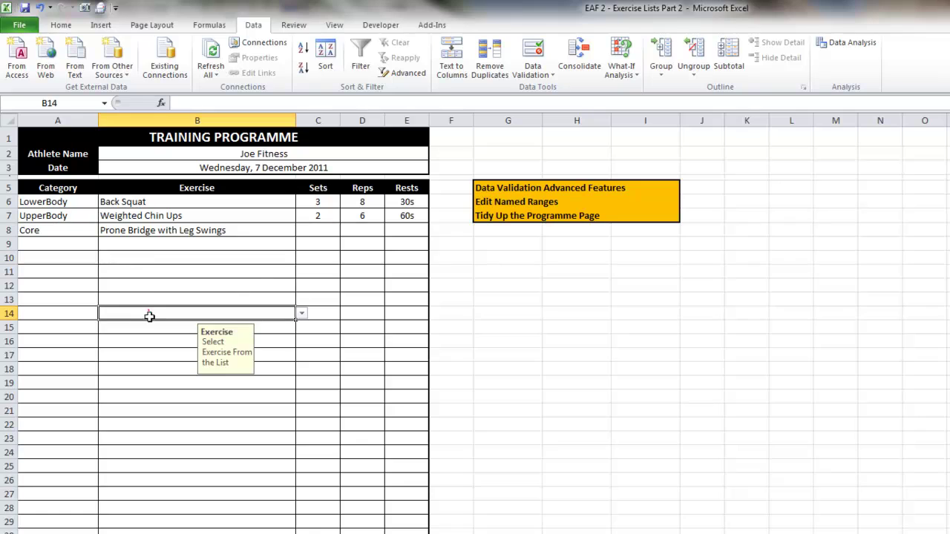
click(156, 379)
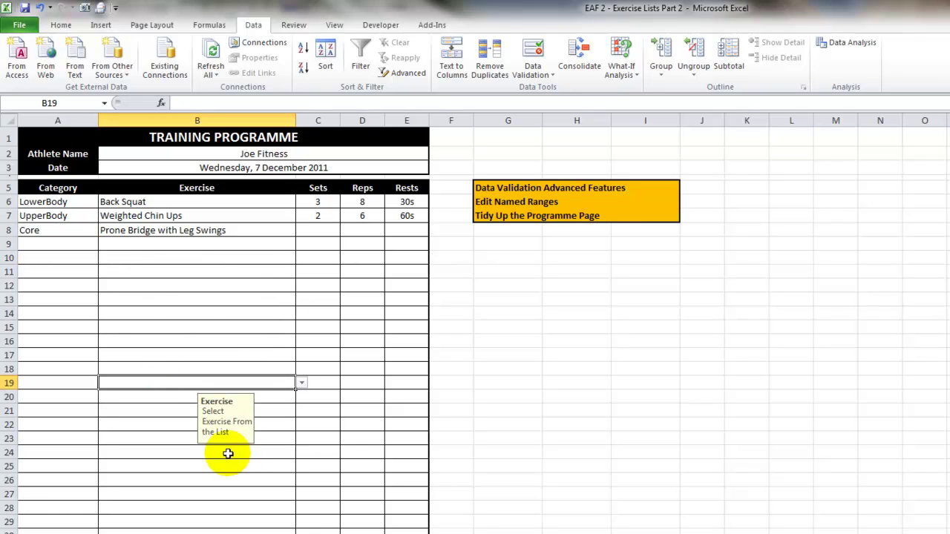
- Disable the input message and set the error alert style to Information in the data validation of the Exercise cells from B6 down
drag(210, 202, 227, 521)
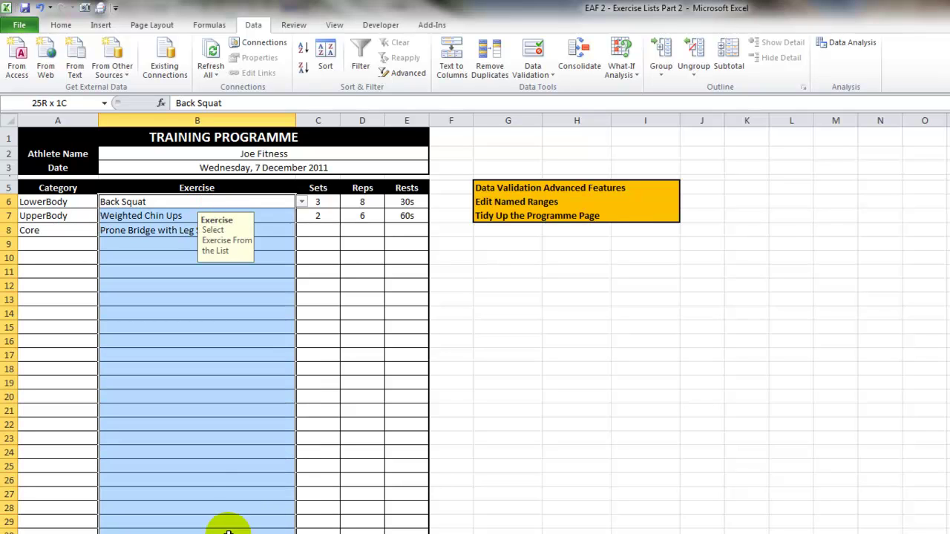
click(535, 72)
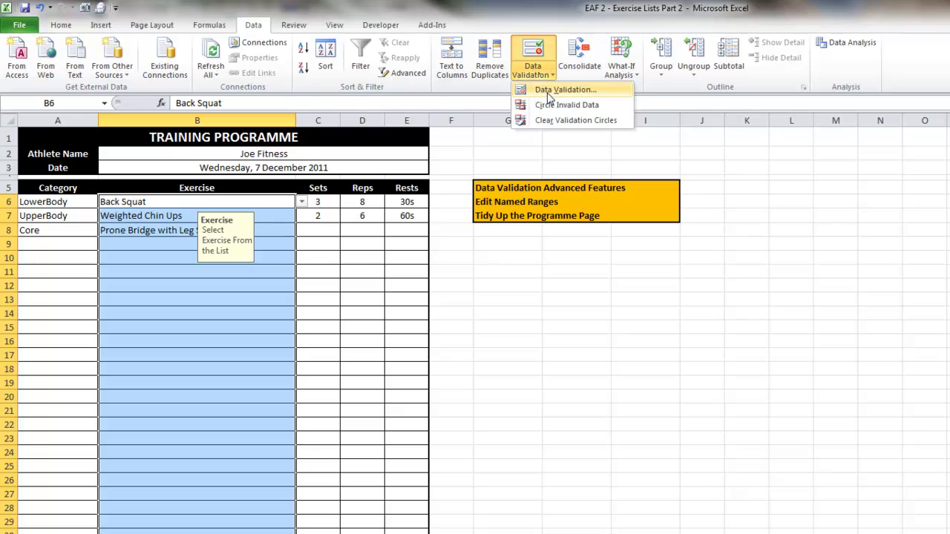
click(551, 91)
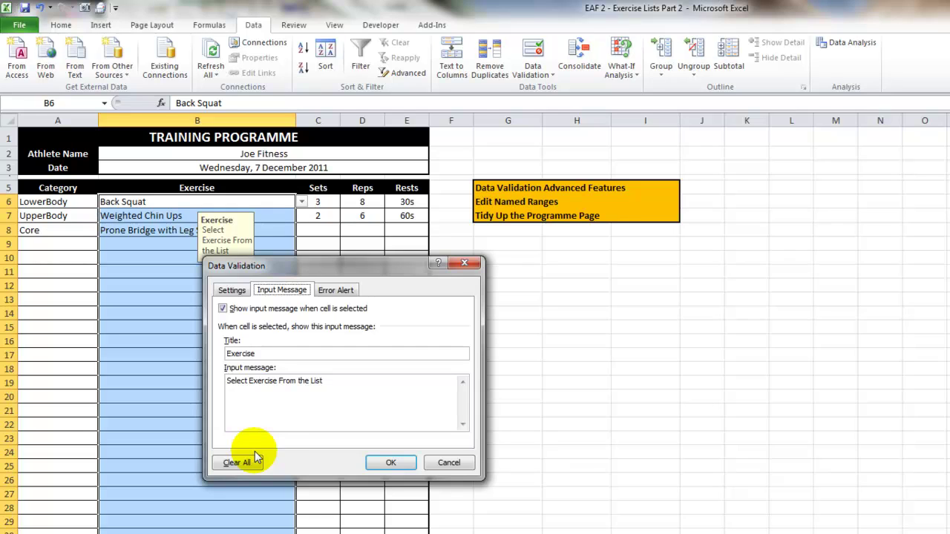
click(222, 308)
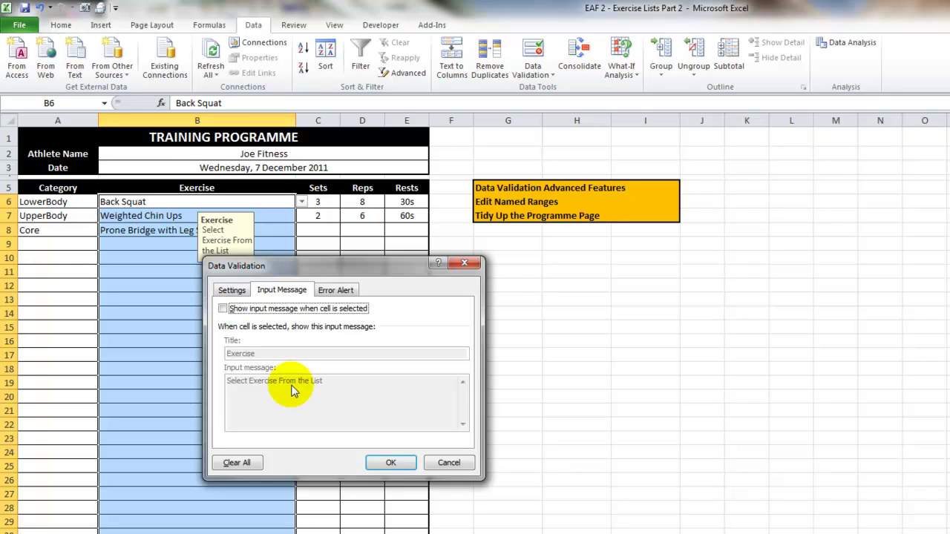
click(339, 291)
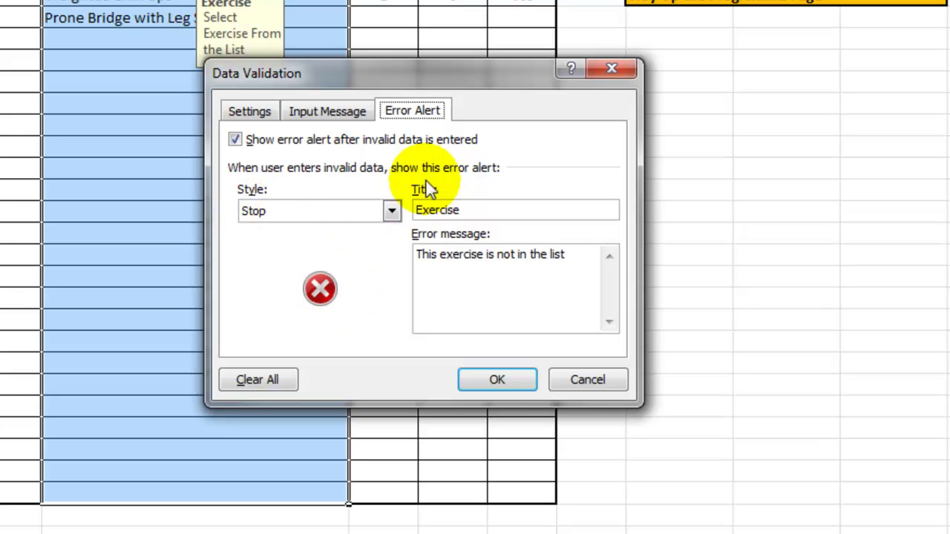
click(391, 216)
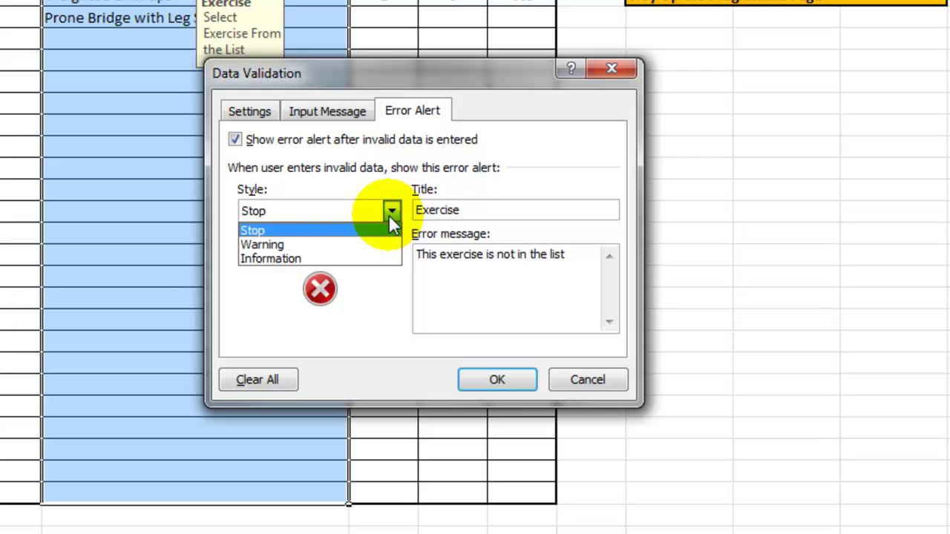
click(345, 258)
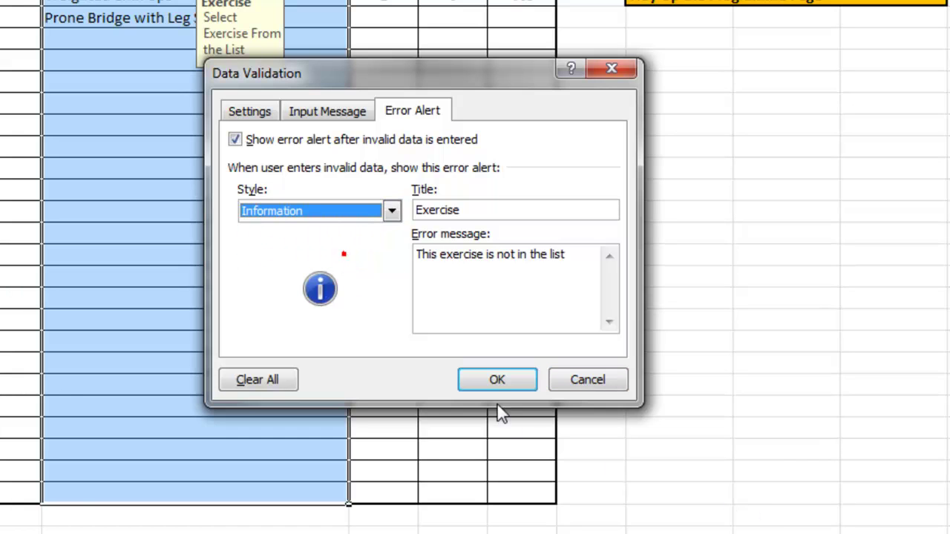
click(504, 378)
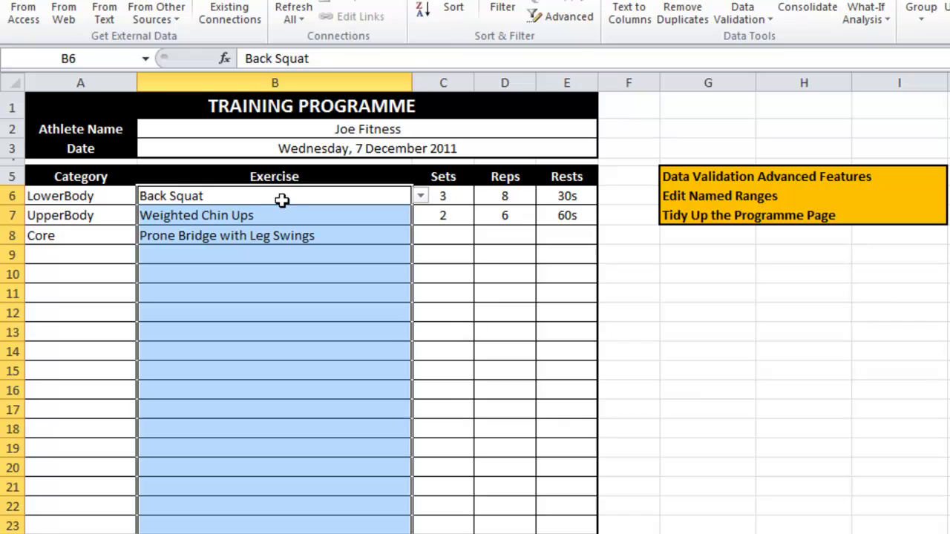
- Change the exercise in B6 to "Back Squat - Wide Feet" and accept the unlisted entry
click(282, 201)
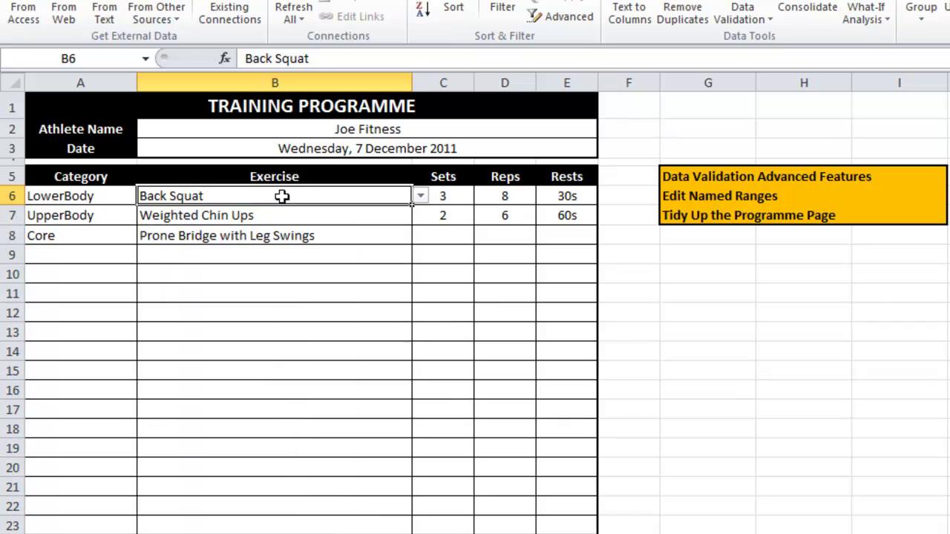
click(338, 59)
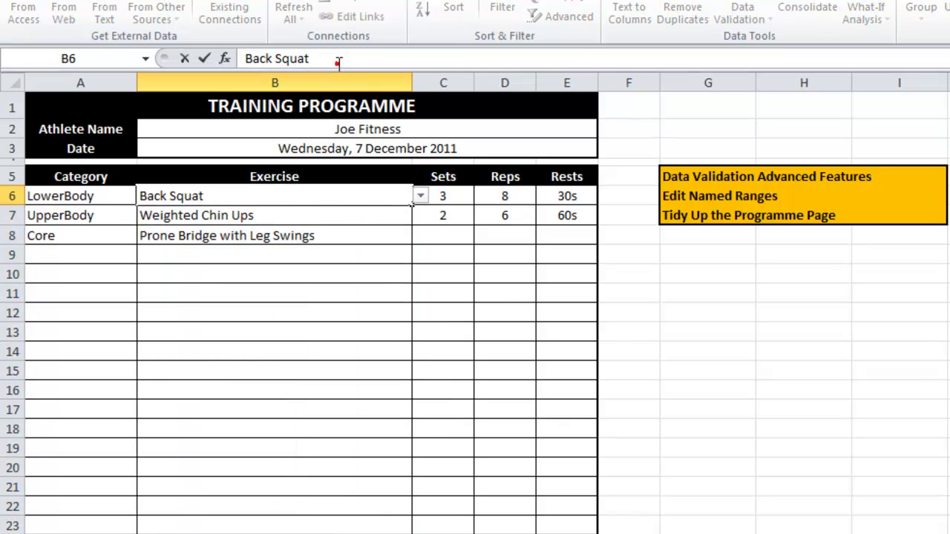
text(- Wide F)
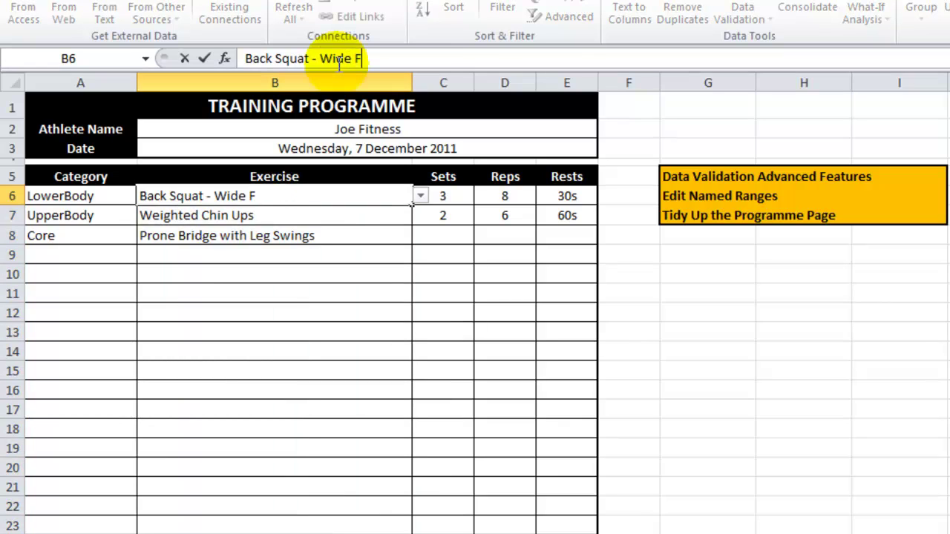
text(eet)
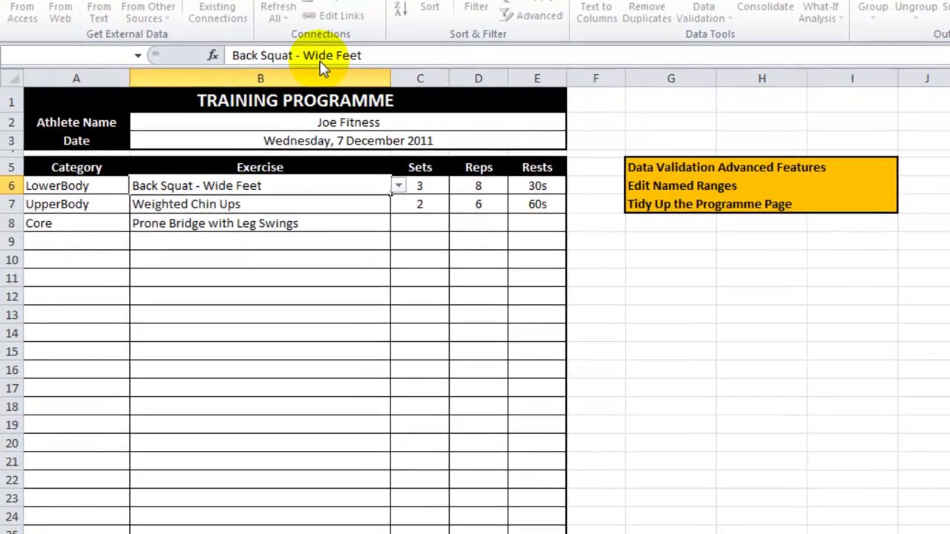
key(Return)
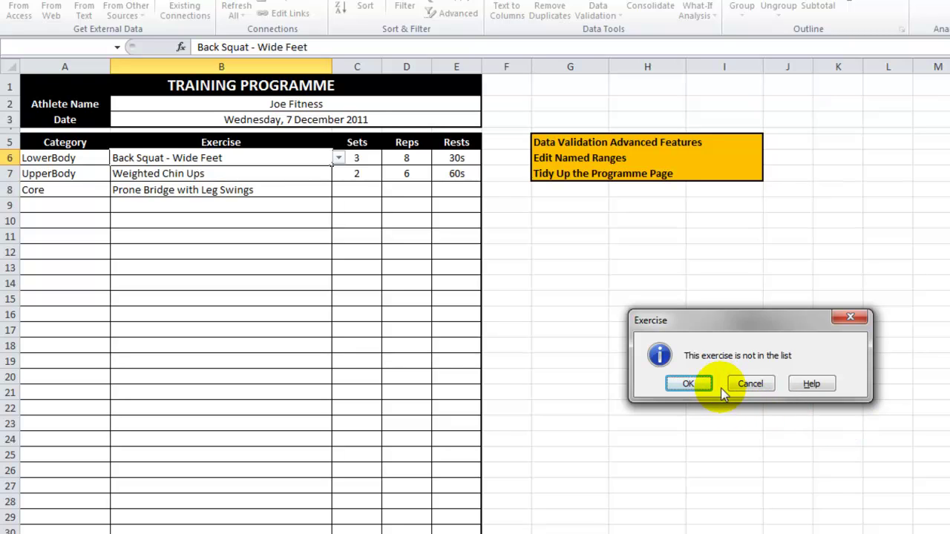
click(681, 383)
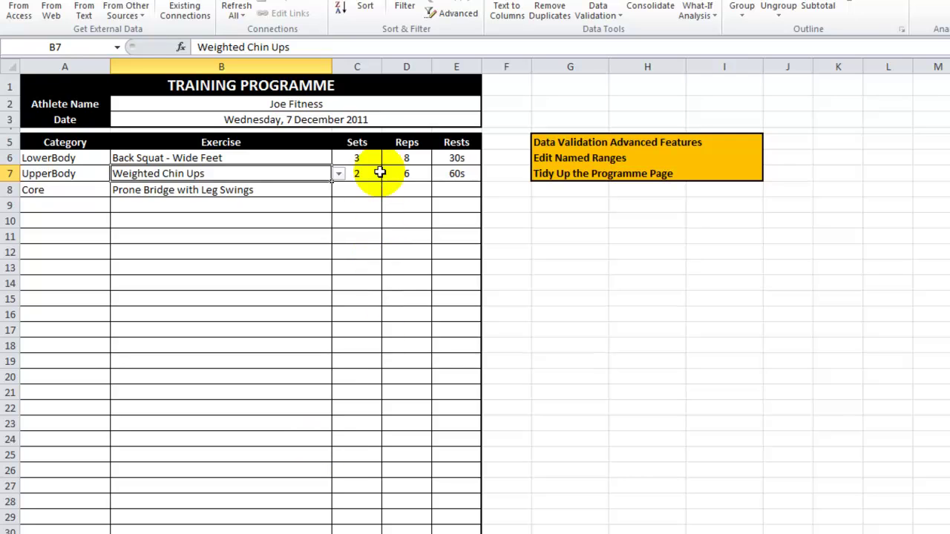
- Check the values offered by the Reps drop-down in D6 and the source Reps list on the Lists sheet
click(362, 157)
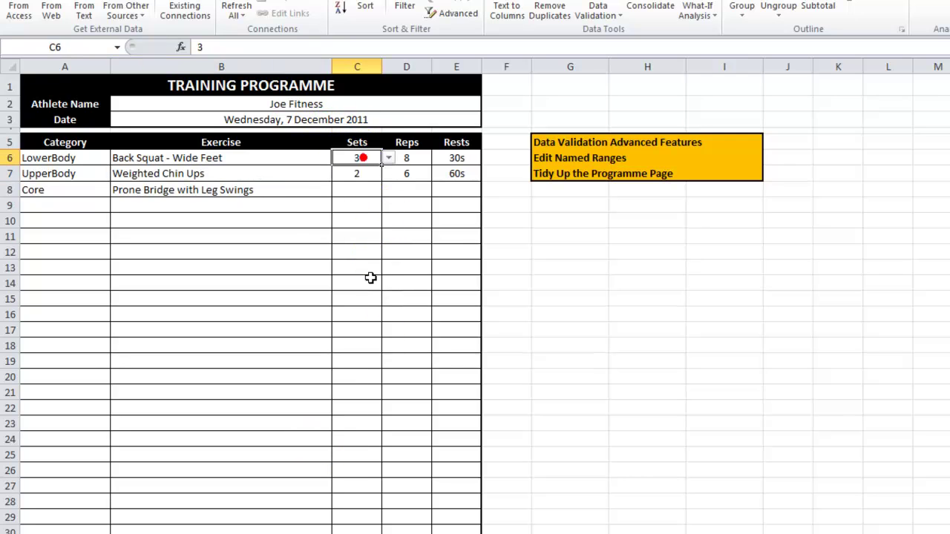
click(418, 157)
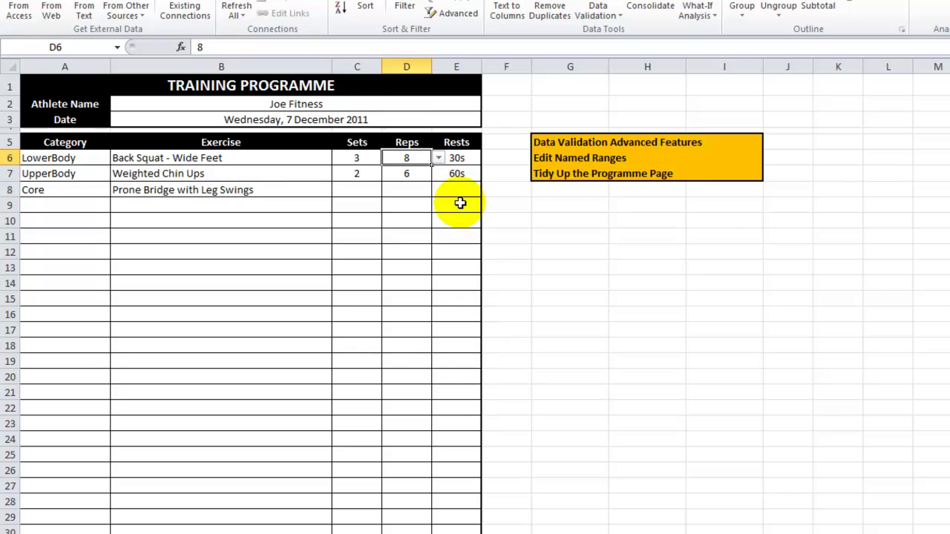
click(439, 158)
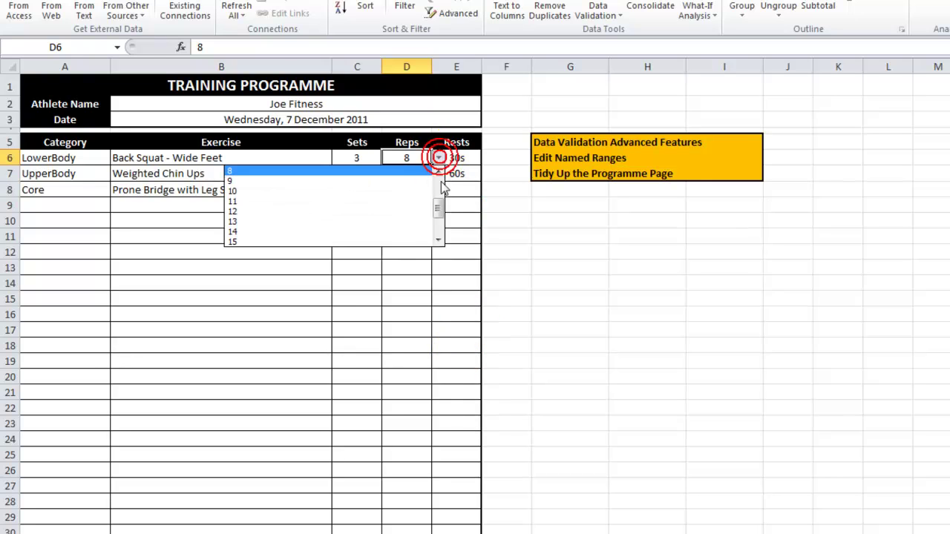
click(438, 173)
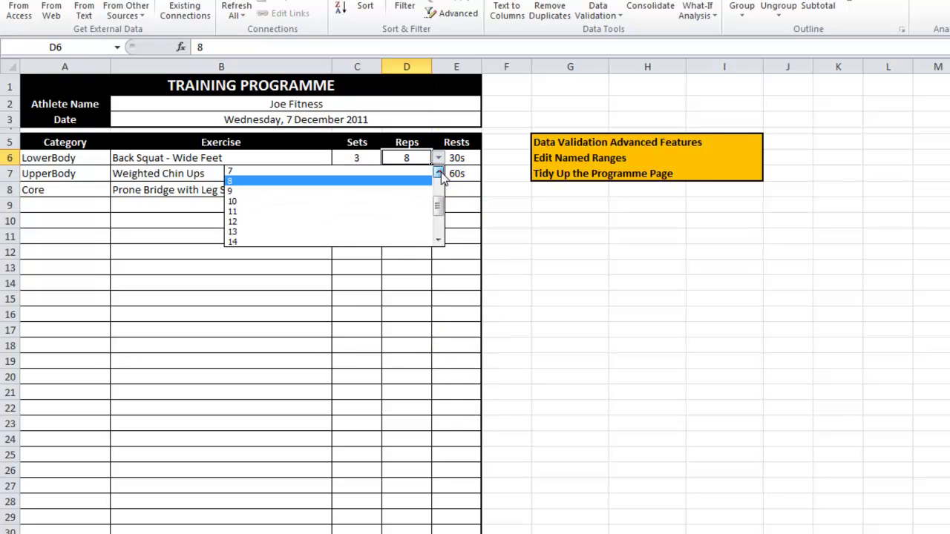
click(438, 241)
click(264, 176)
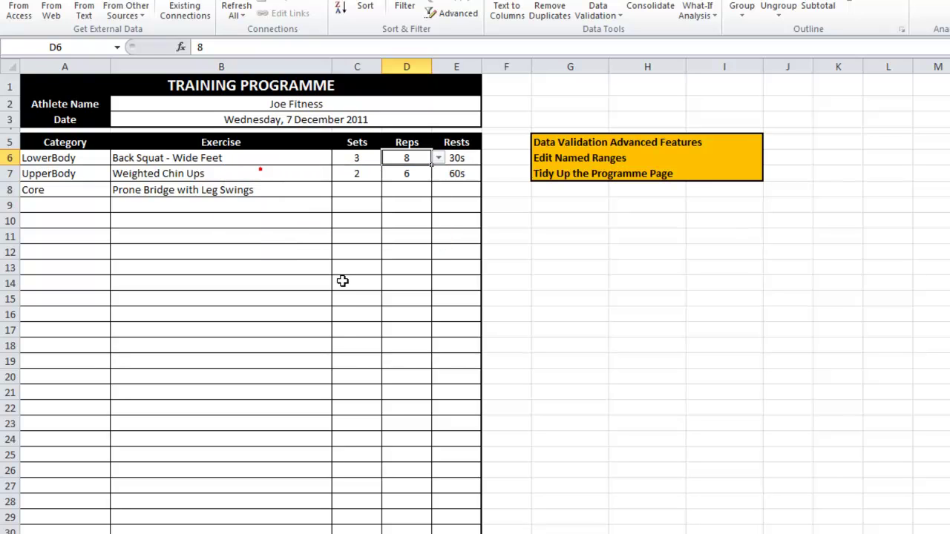
key(ctrl+Page_Down)
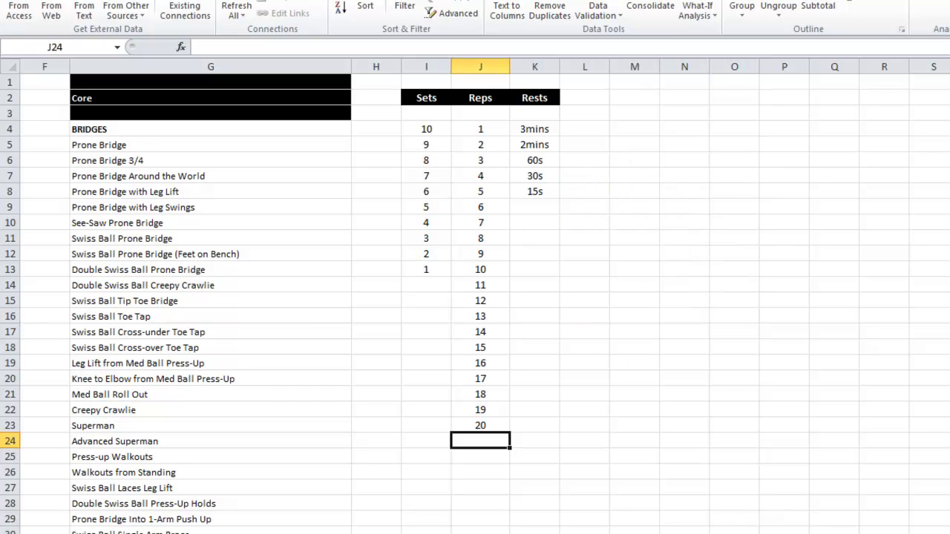
scroll(475, 297, left, 2)
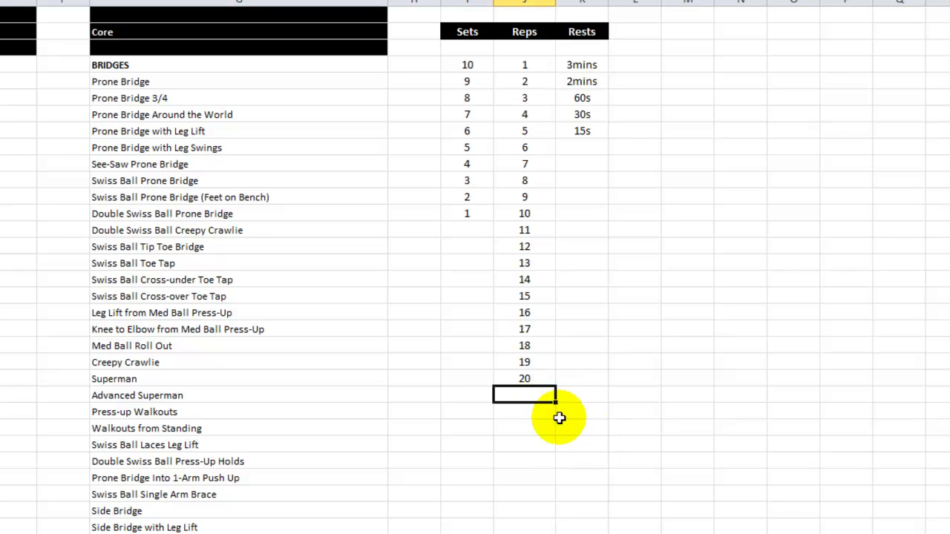
- Try entering the rep scheme 10/8/6 in J25 below the Reps list, and clear the cell
click(529, 412)
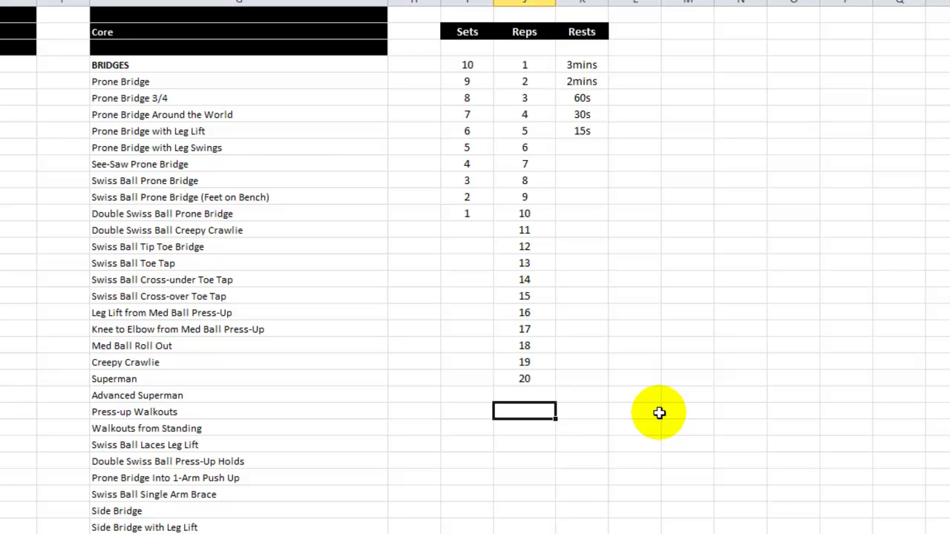
text(10/)
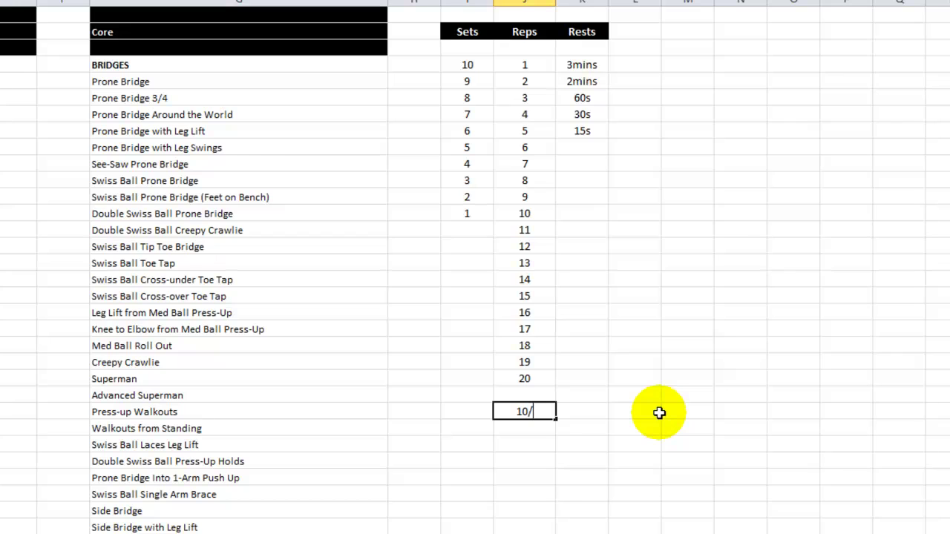
text(8/6)
key(Return)
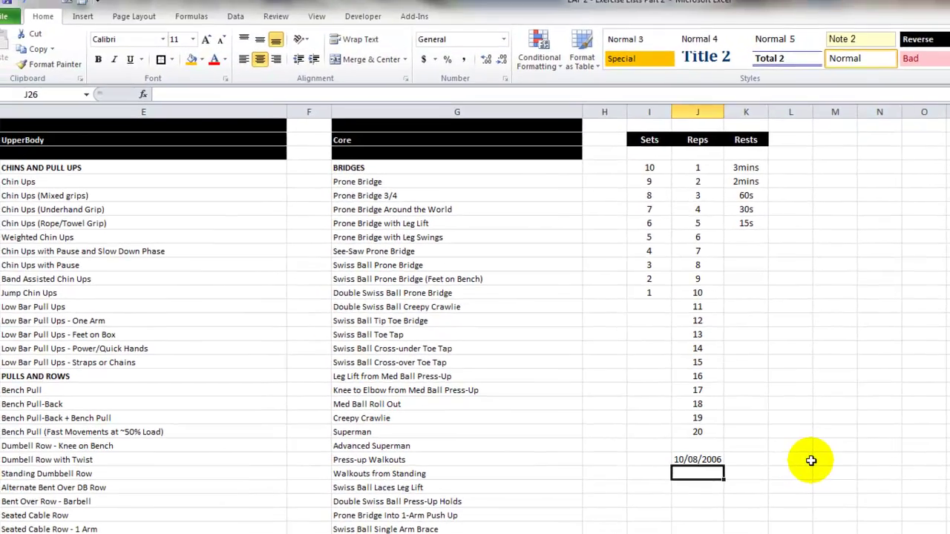
key(Up)
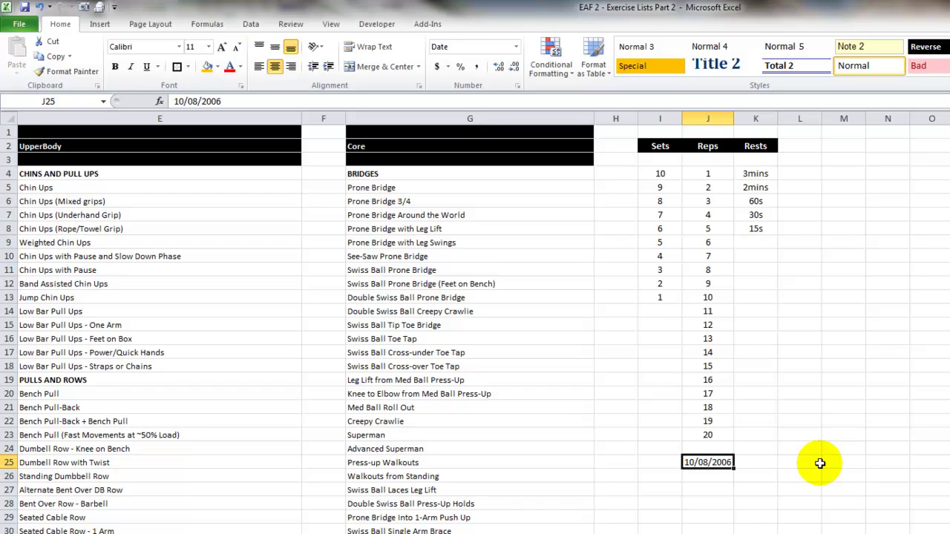
key(Delete)
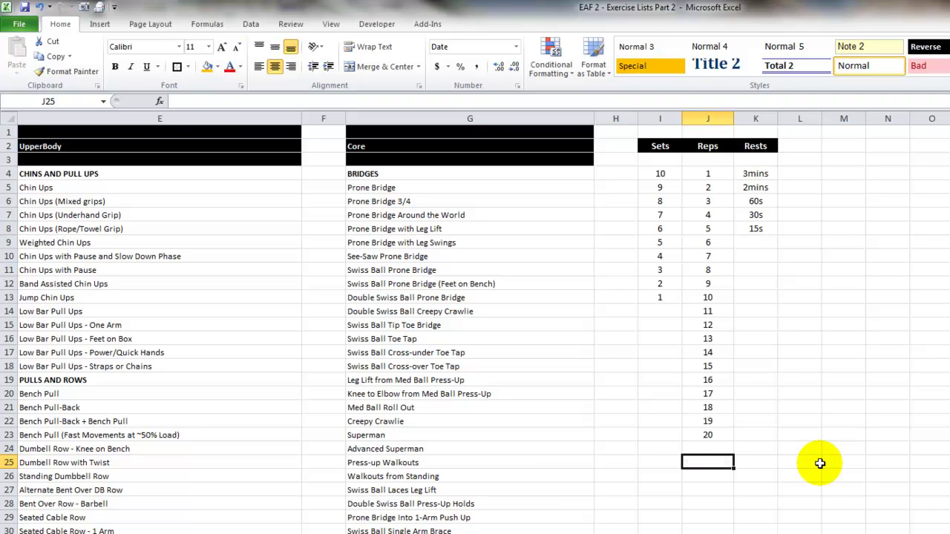
- Format the empty cells of the Reps column from J24 down as Text
drag(707, 449, 707, 533)
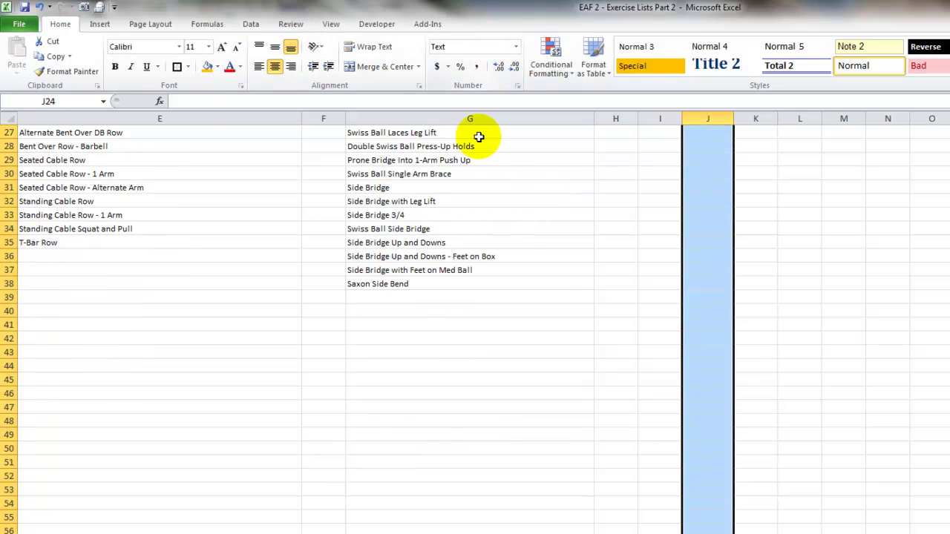
scroll(576, 186, up, 9)
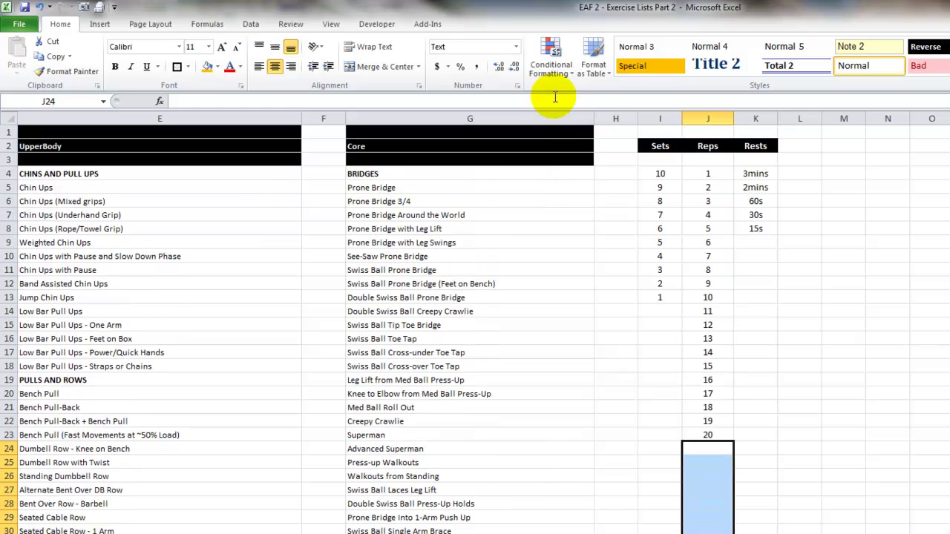
click(516, 46)
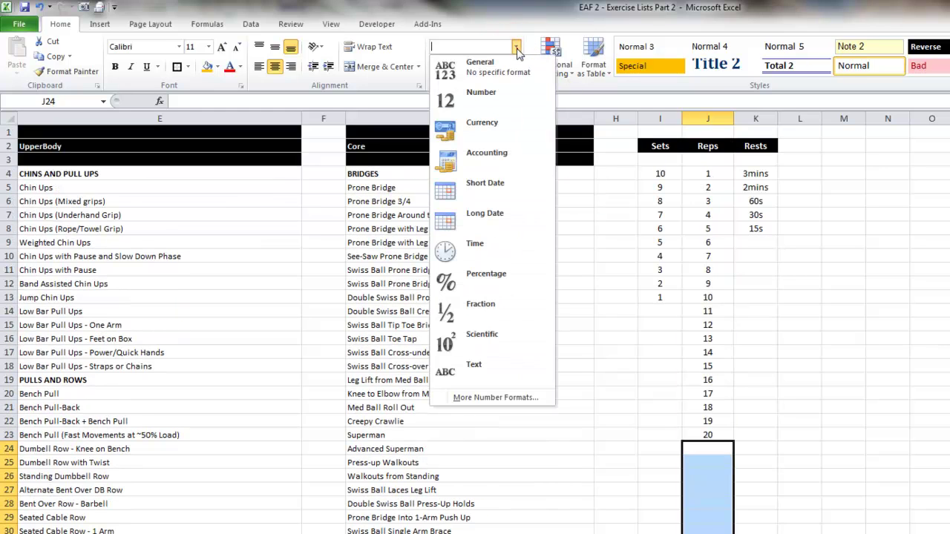
click(496, 371)
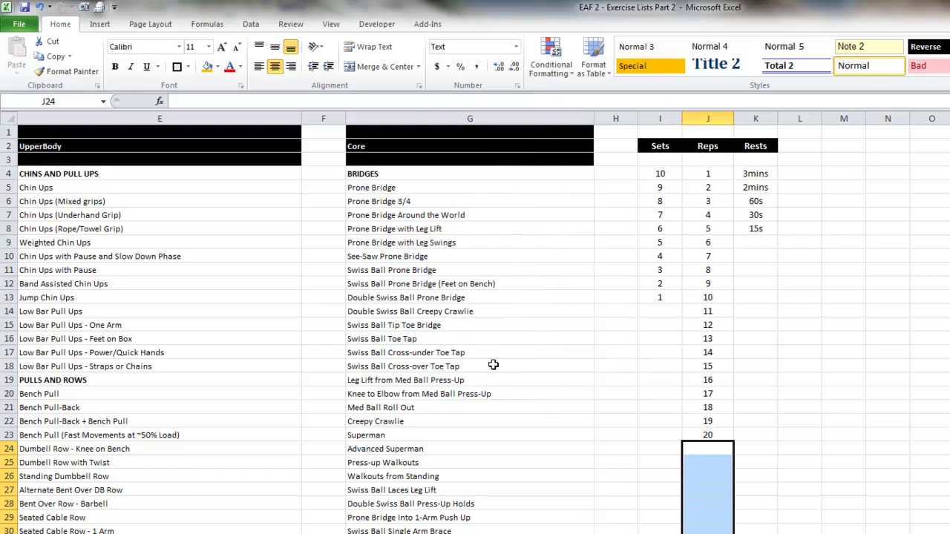
- Test the Text format by entering 10/8/6 in J24, and clear the cell
click(718, 453)
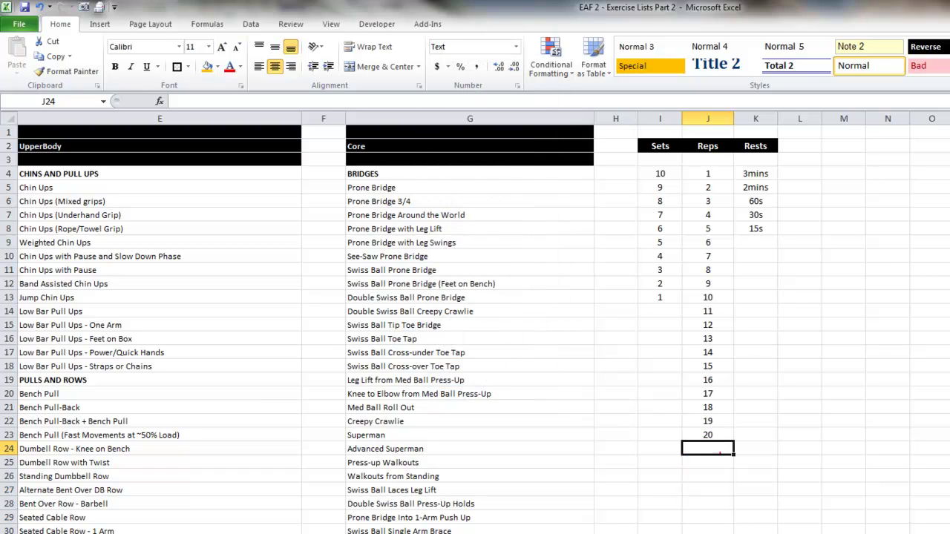
text(10/)
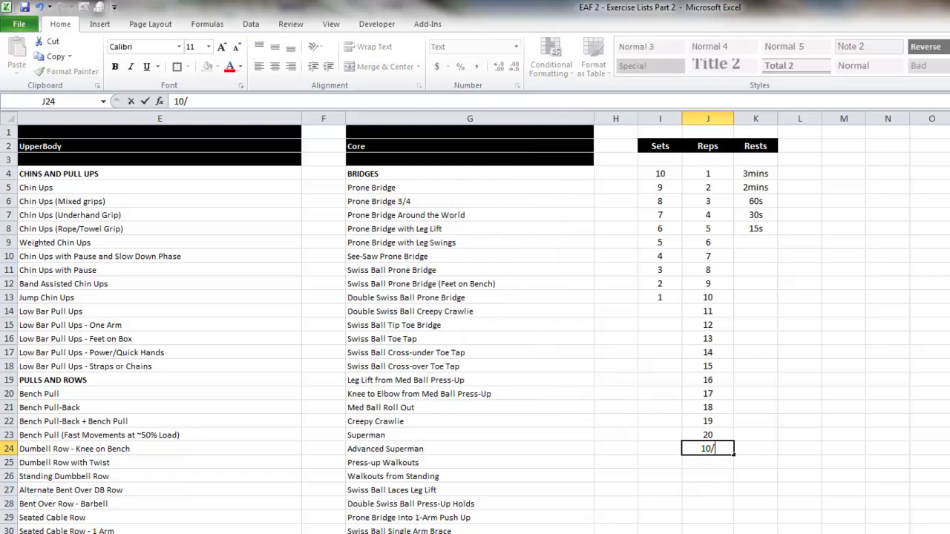
text(8/6)
key(Return)
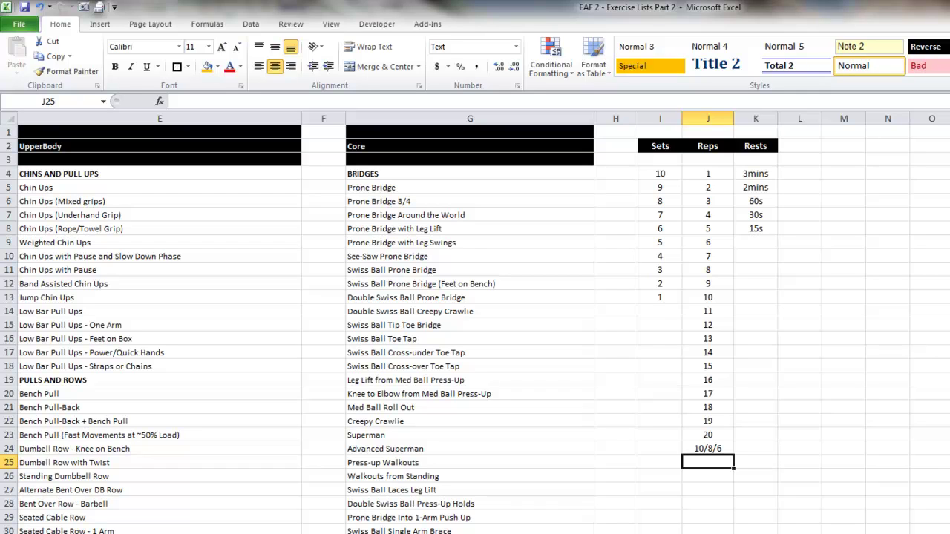
click(707, 448)
key(Delete)
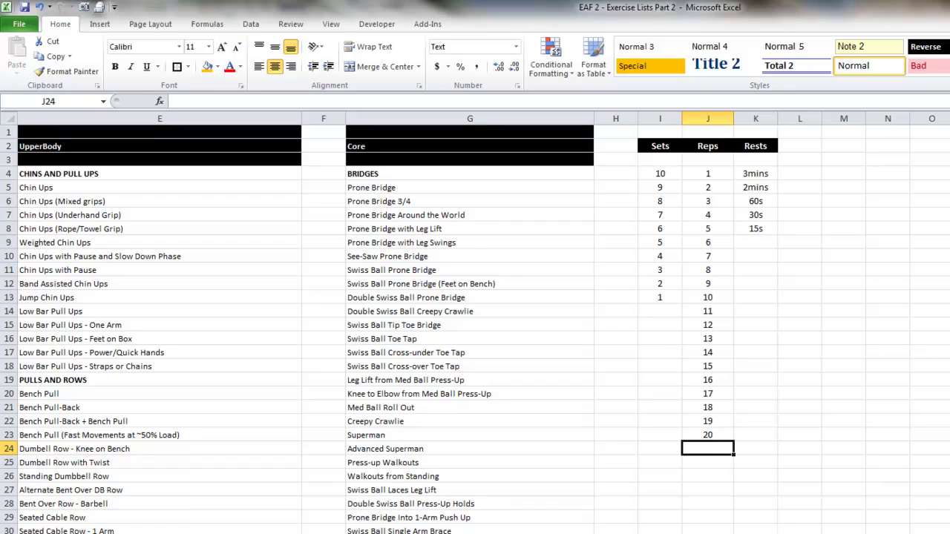
- Copy the prepared rep schemes in T7:T30 and paste them at J24, directly below the Reps list
drag(949, 215, 949, 530)
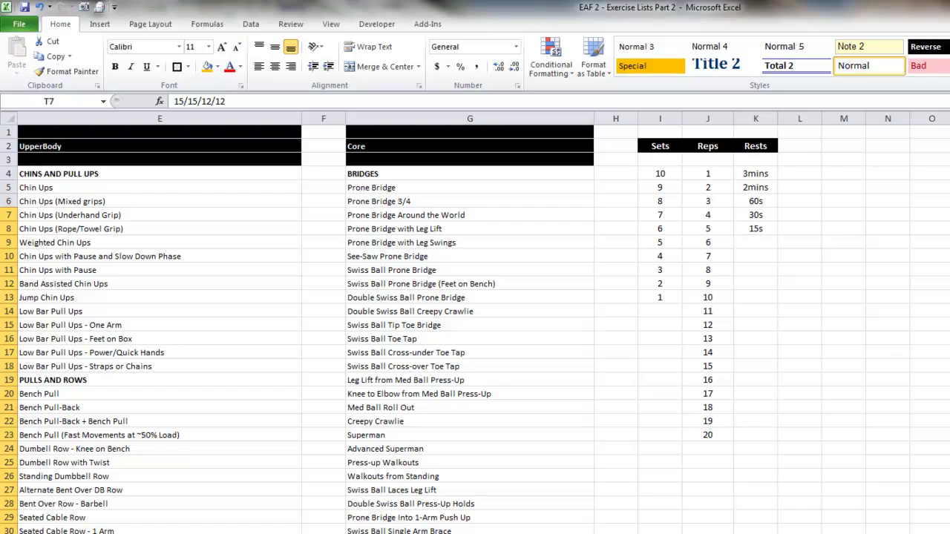
click(703, 448)
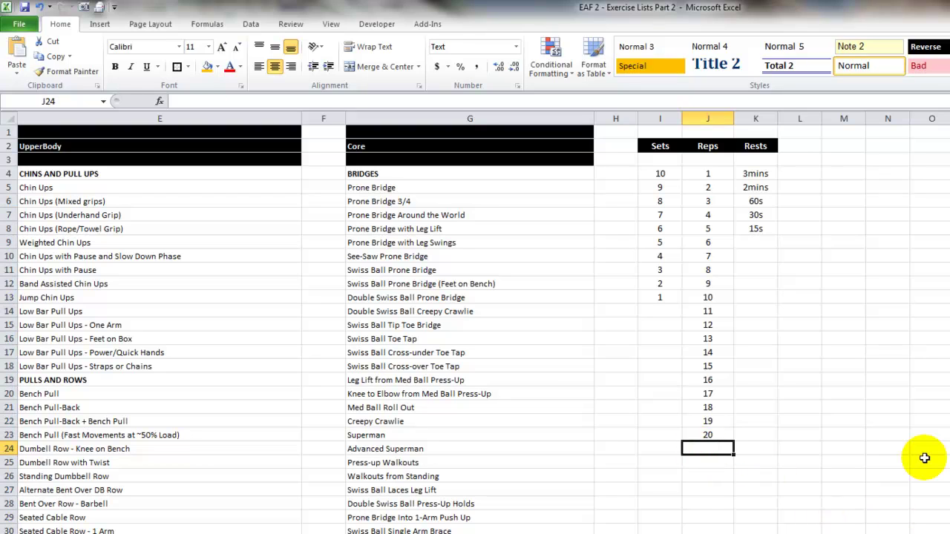
key(ctrl+v)
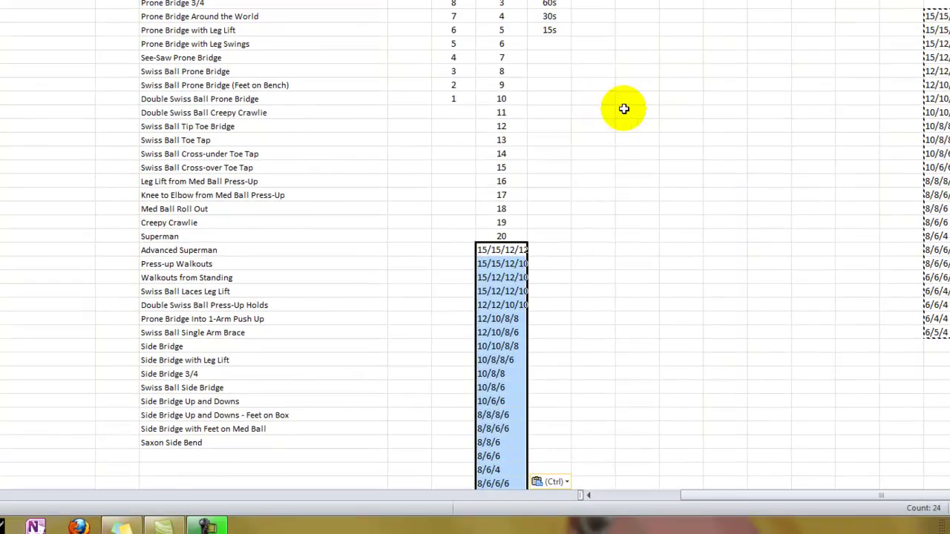
click(623, 109)
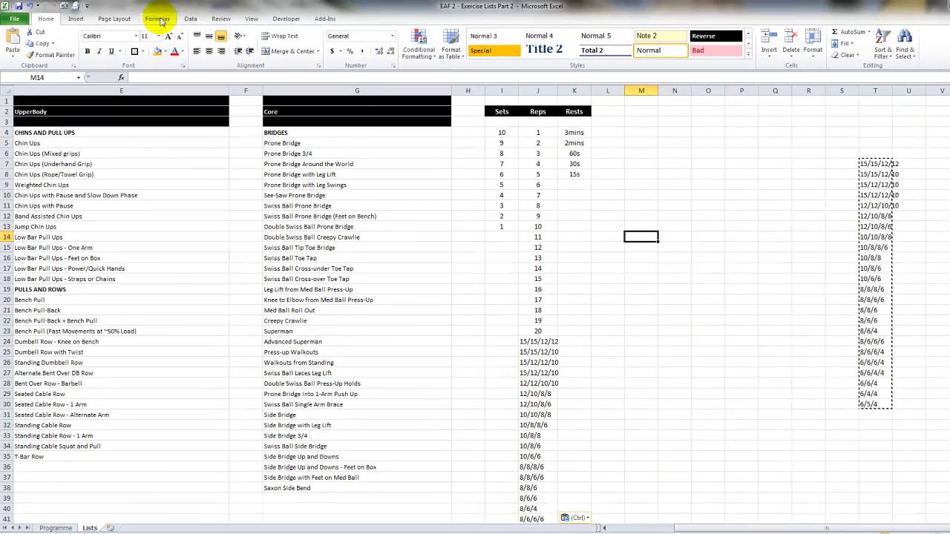
- Extend the named range Reps to =Lists!$J$4:$J$47 and save the changed reference
click(158, 19)
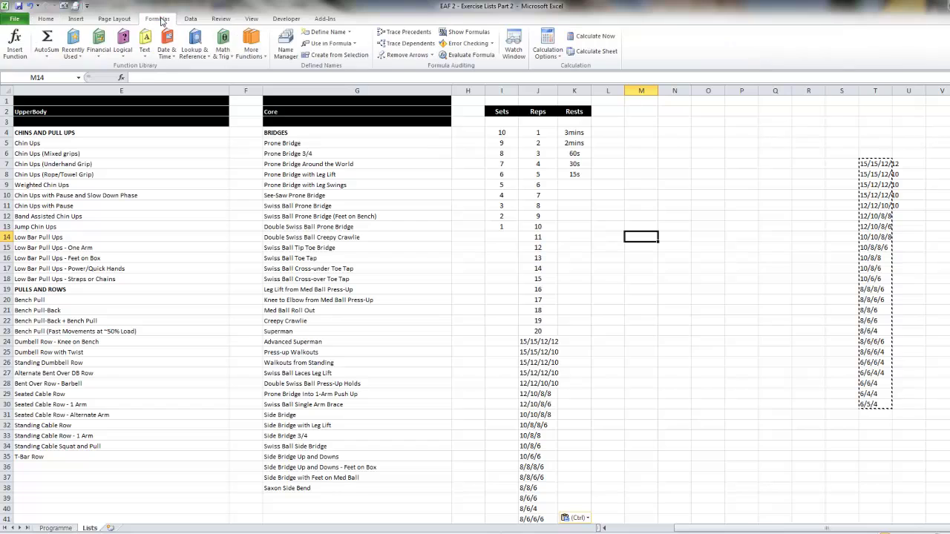
click(285, 45)
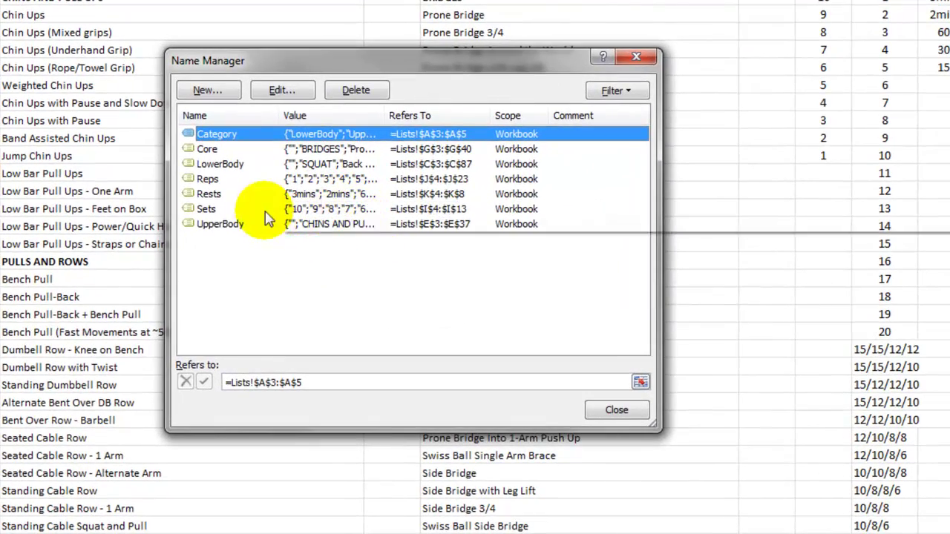
click(210, 180)
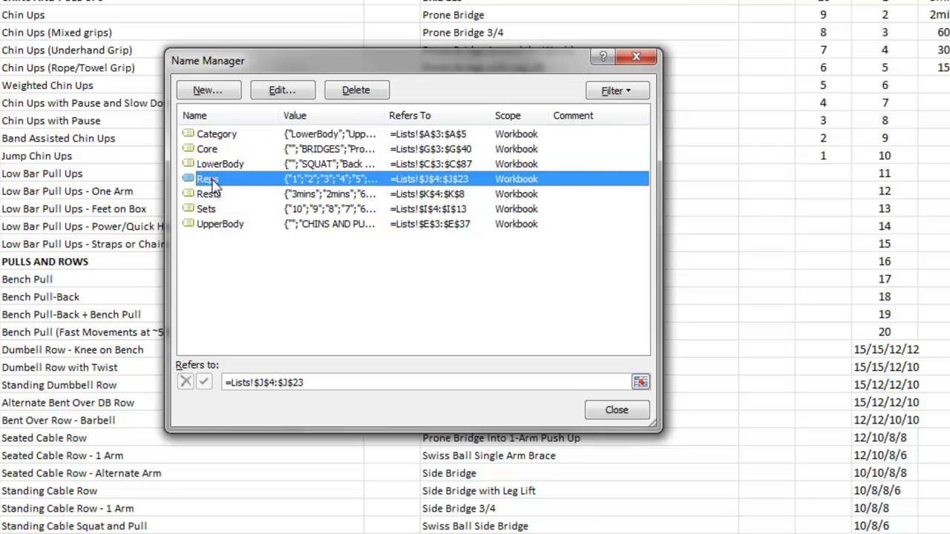
click(475, 303)
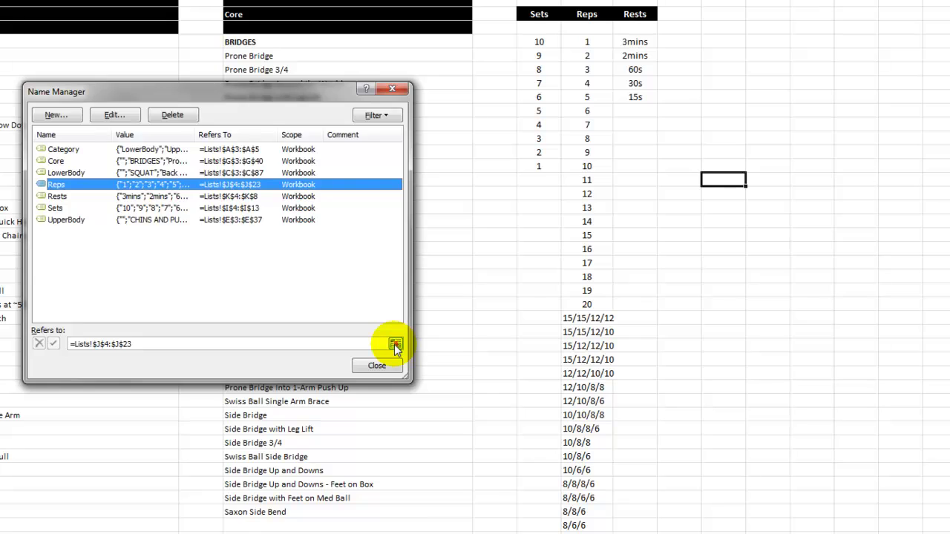
click(395, 345)
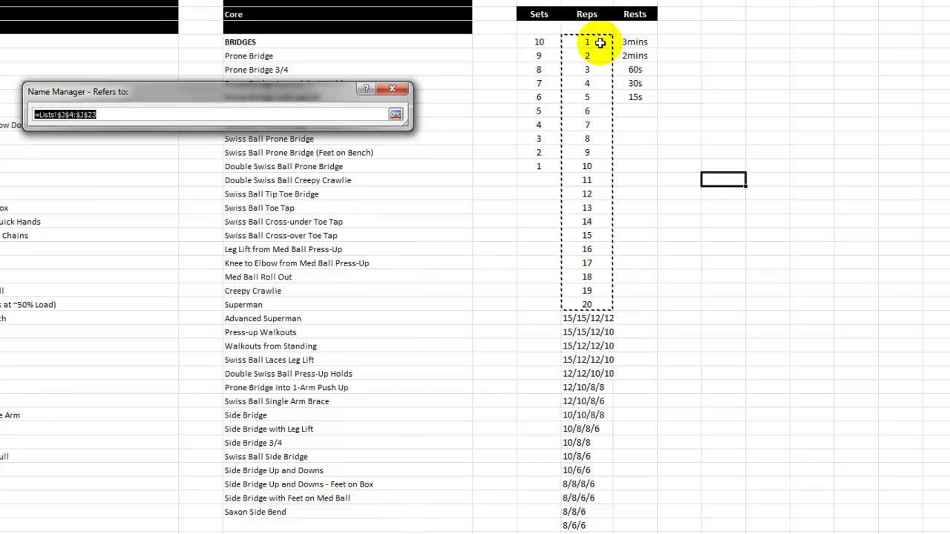
drag(596, 41, 586, 531)
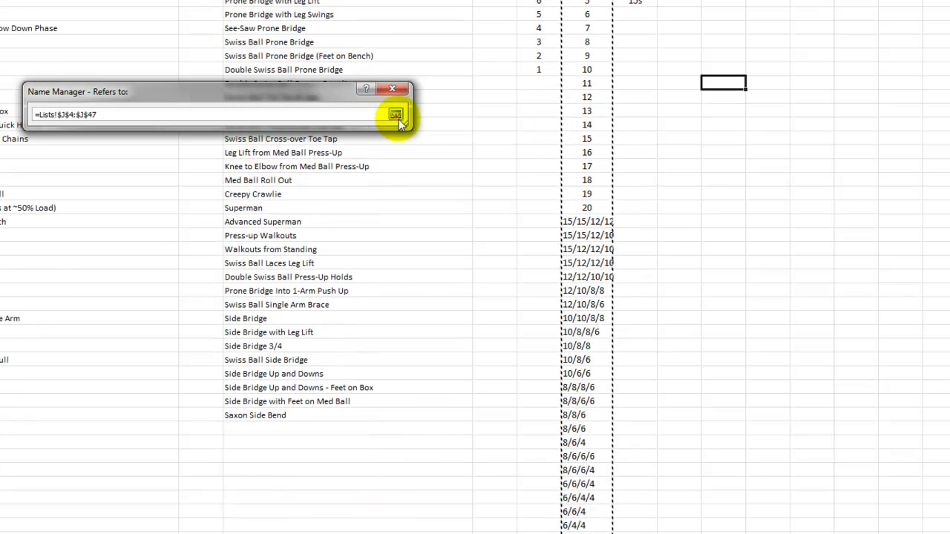
click(395, 114)
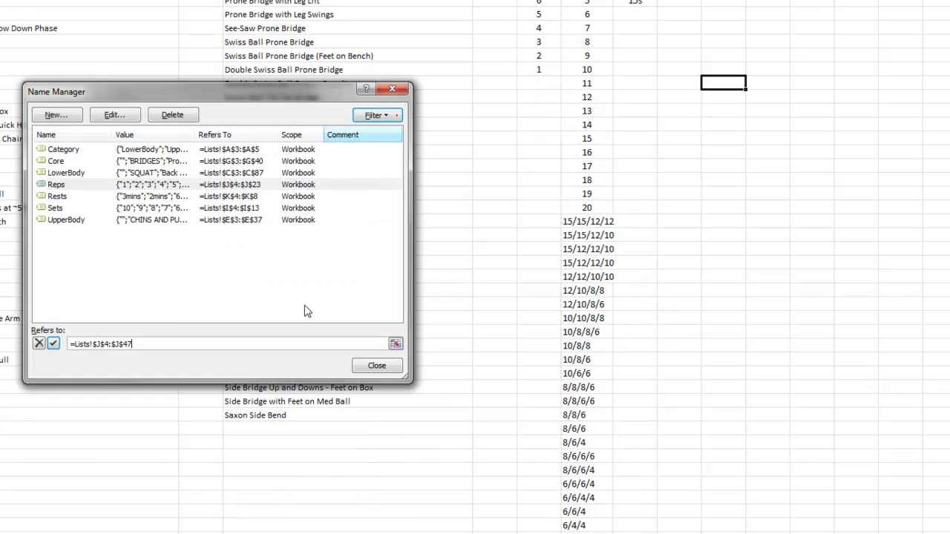
click(377, 367)
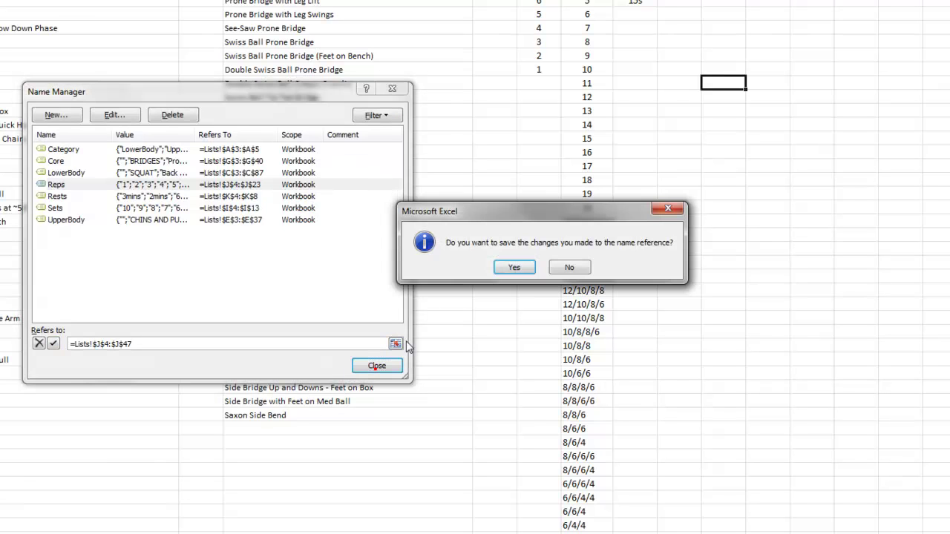
click(515, 268)
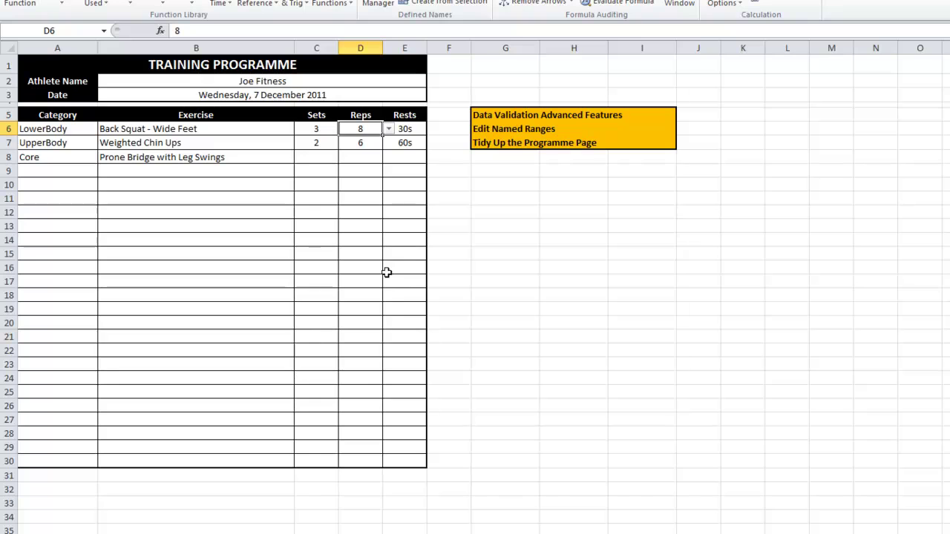
- Choose the rep scheme 10/8/8 from the Reps drop-down for the Back Squat - Wide Feet exercise
click(388, 129)
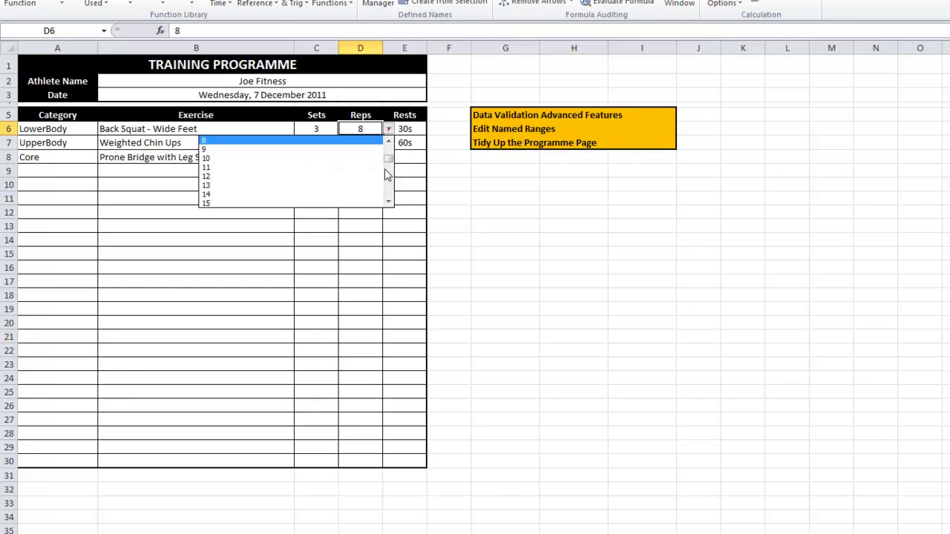
click(388, 201)
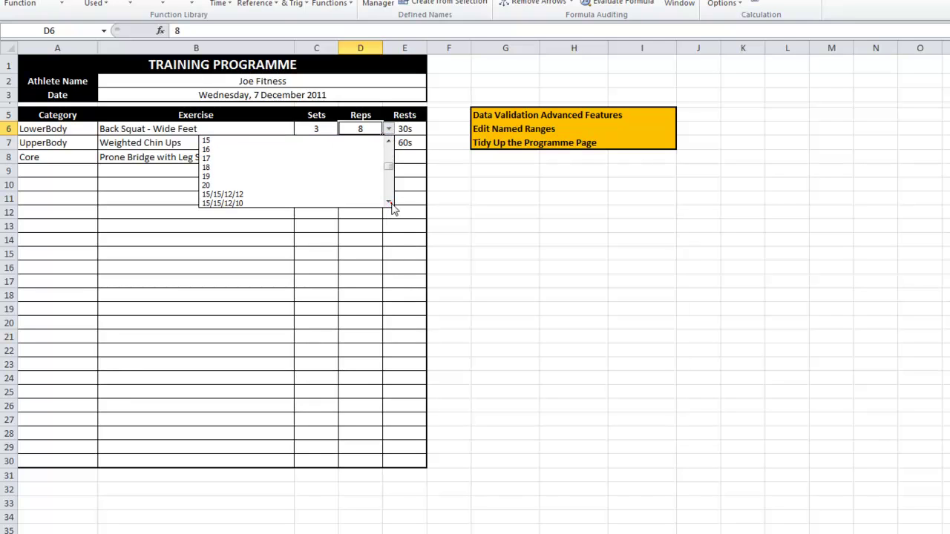
click(388, 201)
click(389, 201)
click(388, 201)
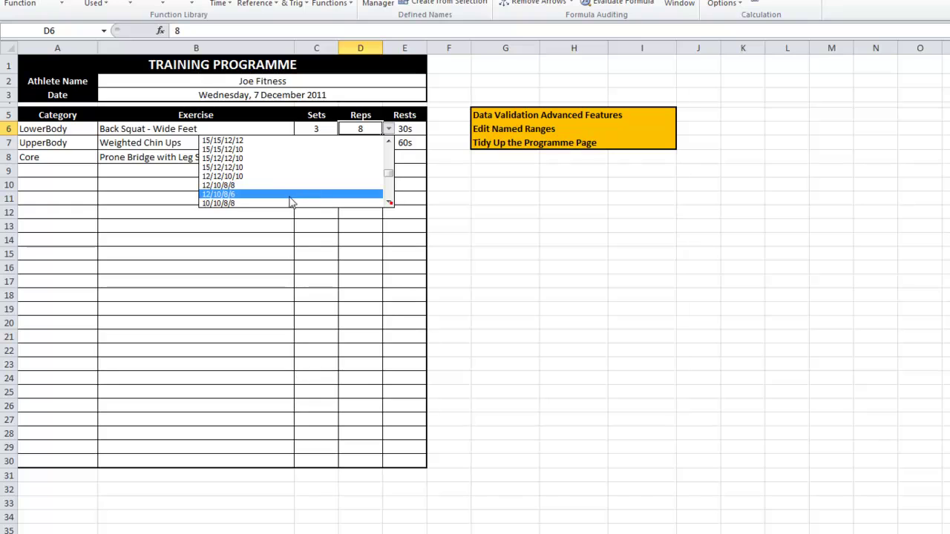
click(388, 201)
click(388, 202)
click(388, 201)
click(388, 201)
click(388, 201)
click(228, 185)
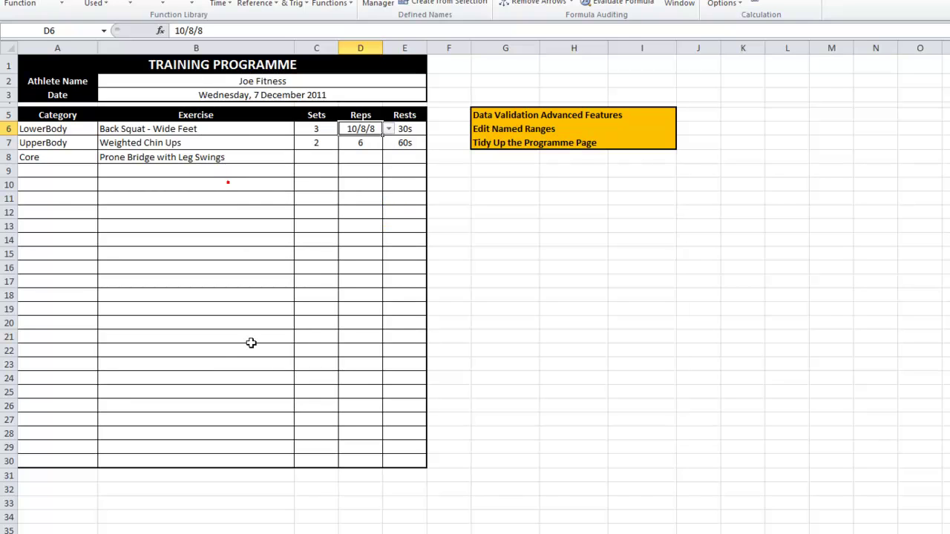
click(323, 148)
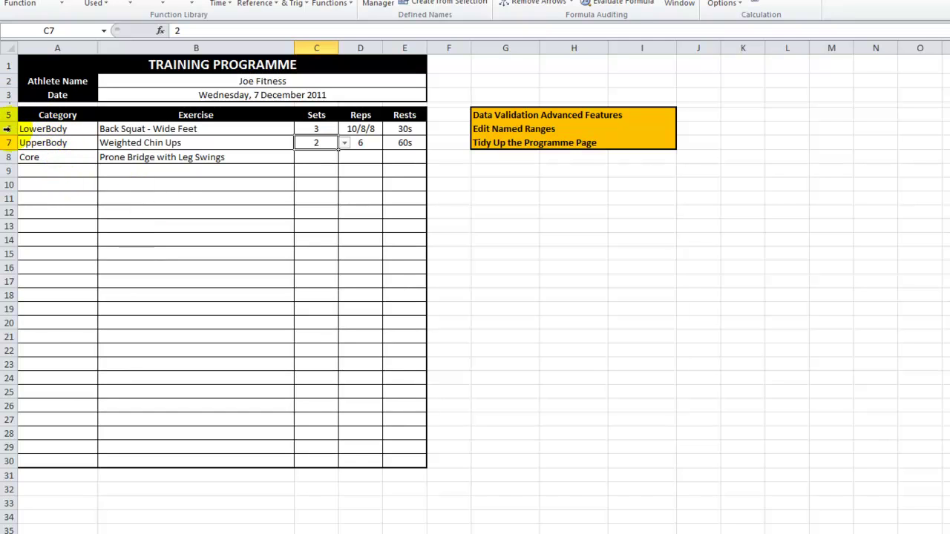
- Merge and center cells A31:E31, directly below the exercise table
drag(40, 475, 411, 480)
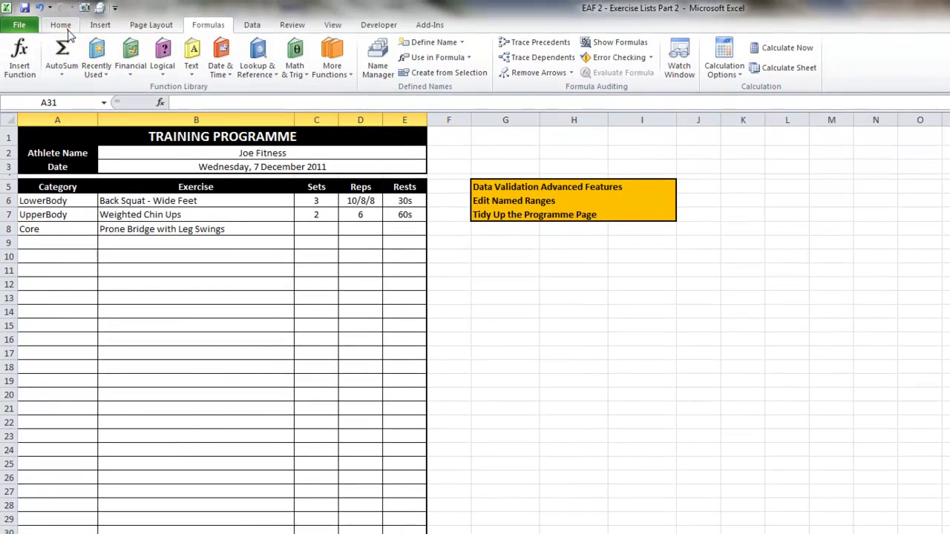
click(65, 26)
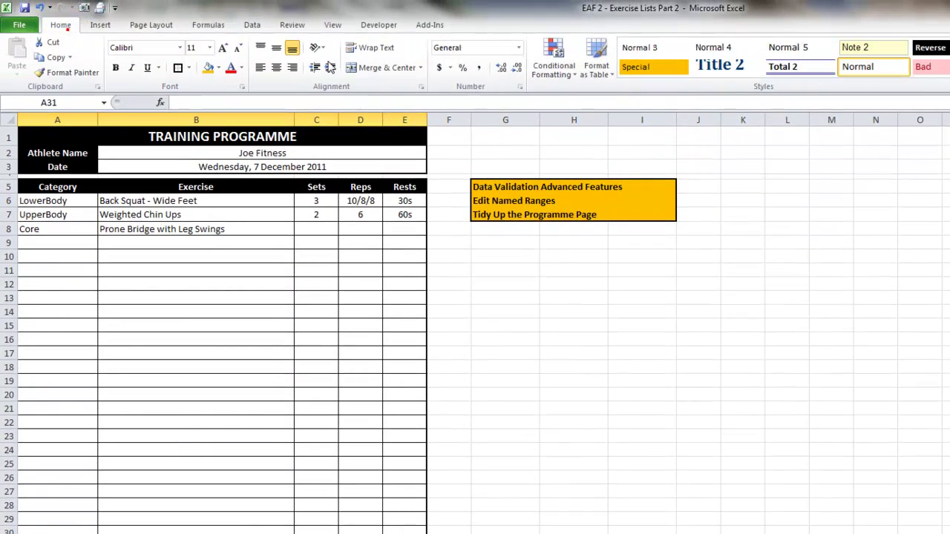
click(382, 67)
click(379, 66)
- Enter the heading Comments and Notes in the merged row 31 and make it bold
text(Commen)
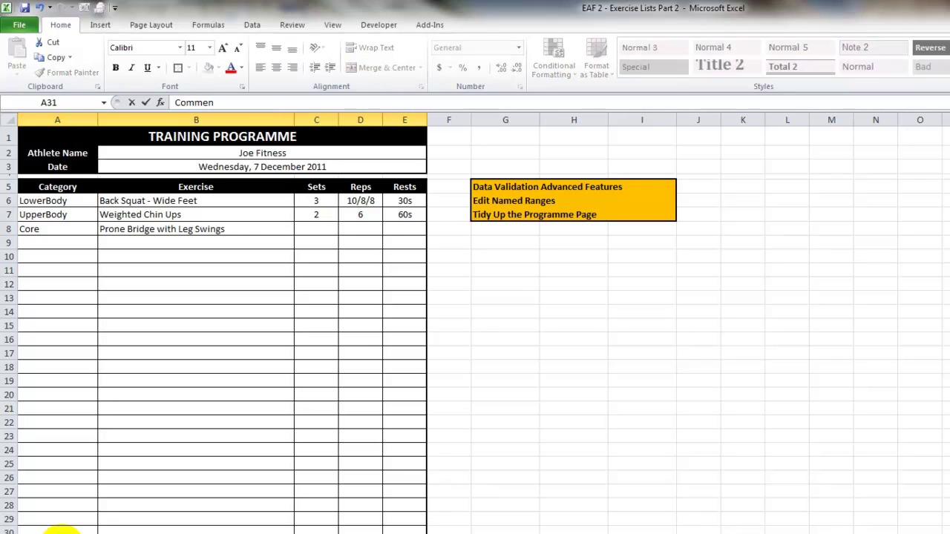
text(ts and Notes)
key(Return)
click(59, 528)
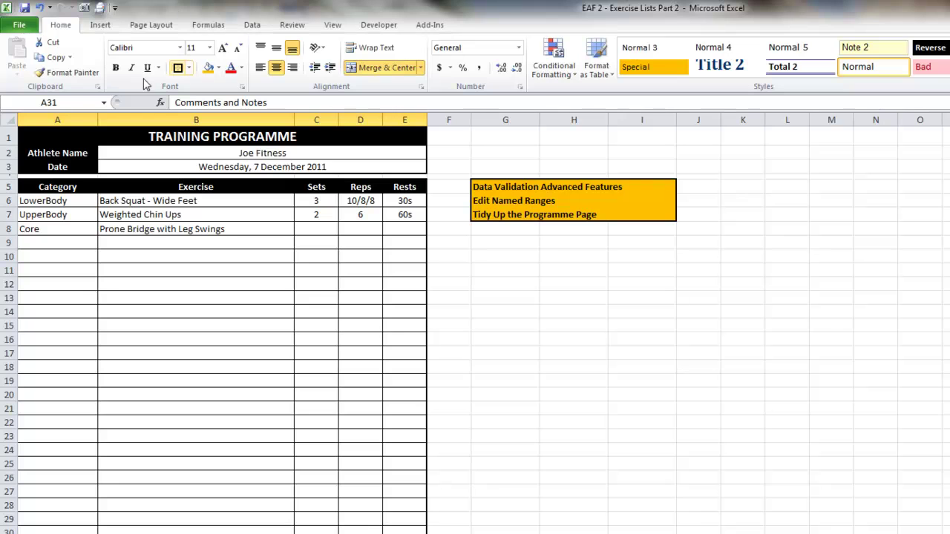
click(115, 67)
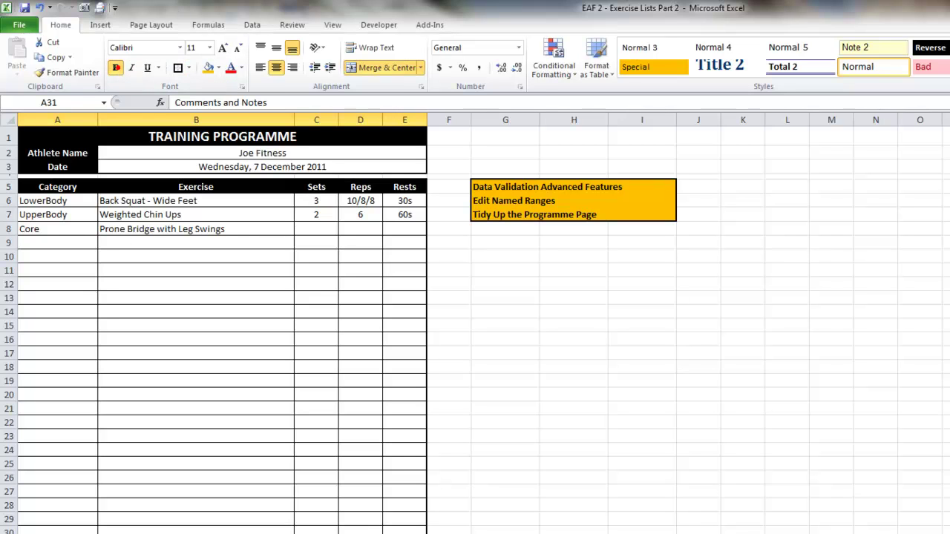
- Merge and center A32:E39 into one notes box under the Comments and Notes heading and outline it with a border
drag(57, 533, 405, 533)
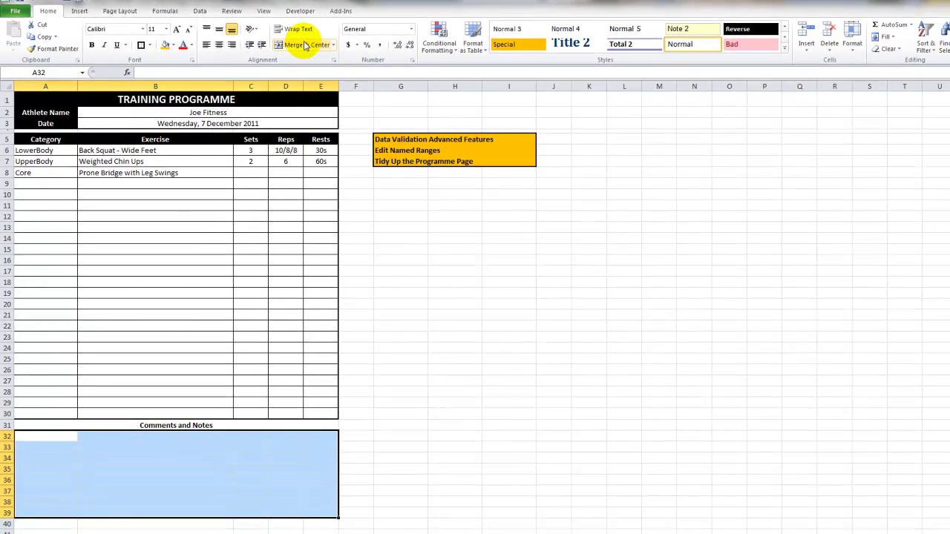
click(374, 65)
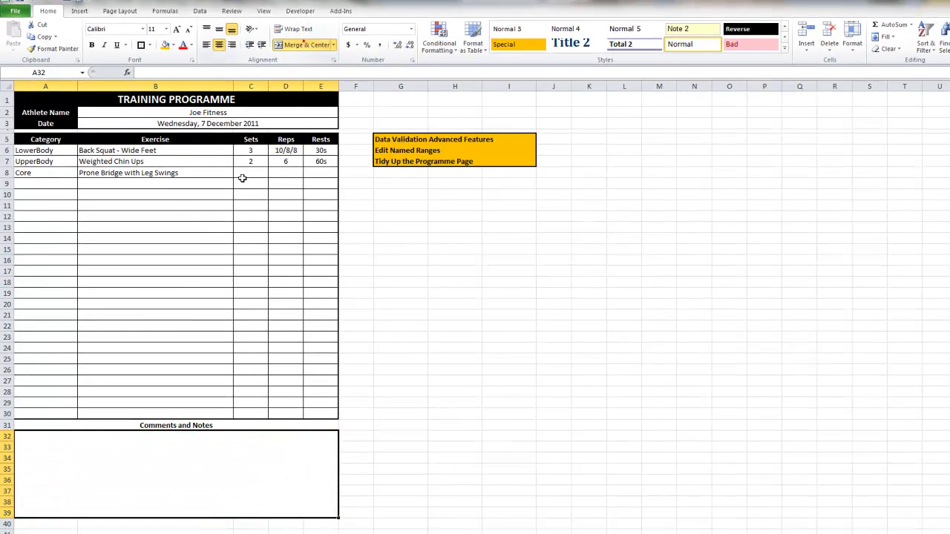
click(295, 29)
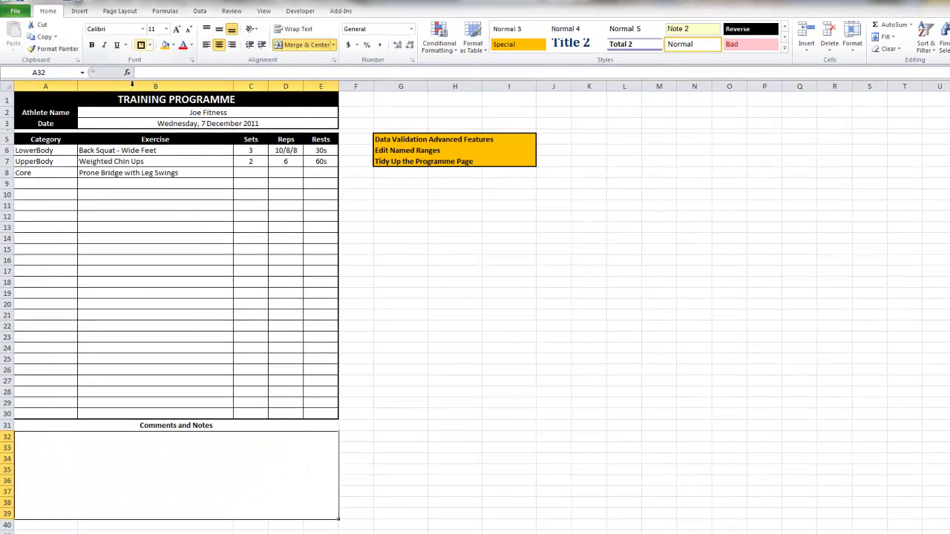
click(271, 423)
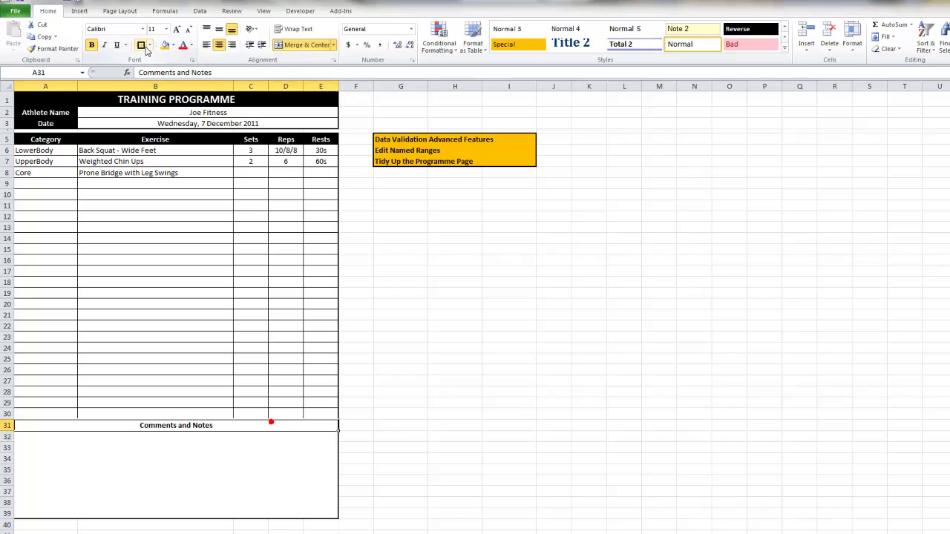
- Format the merged notes box with Left (Indent) horizontal alignment, Top vertical alignment and wrapped text
click(75, 484)
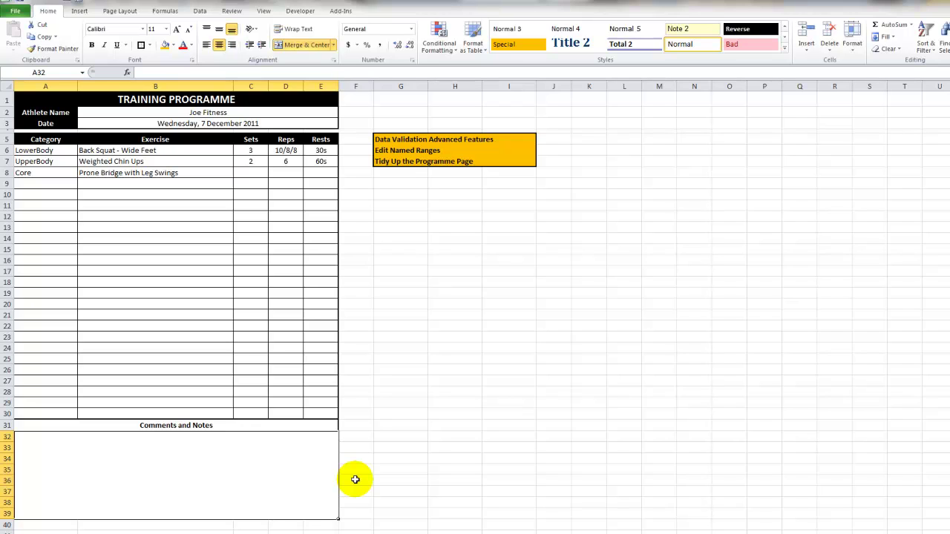
key(ctrl+1)
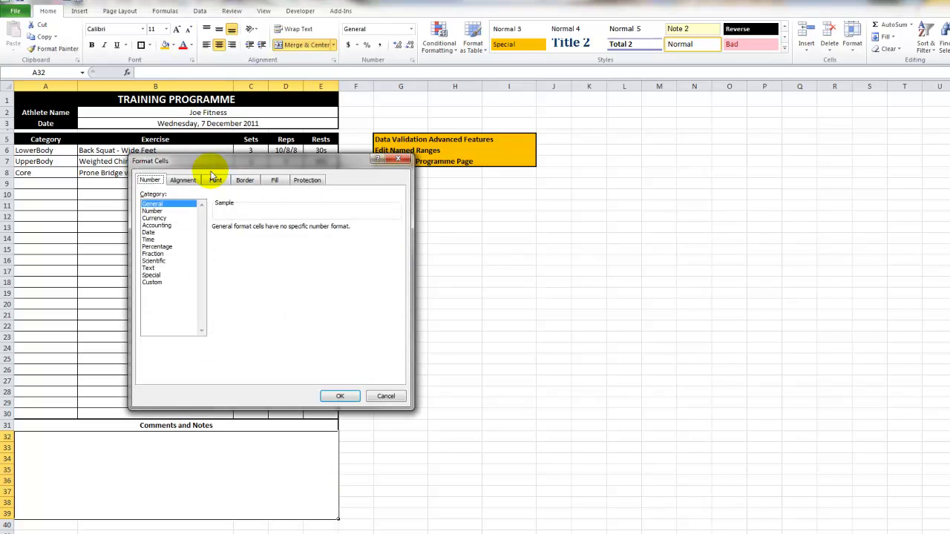
click(216, 165)
drag(221, 168, 239, 169)
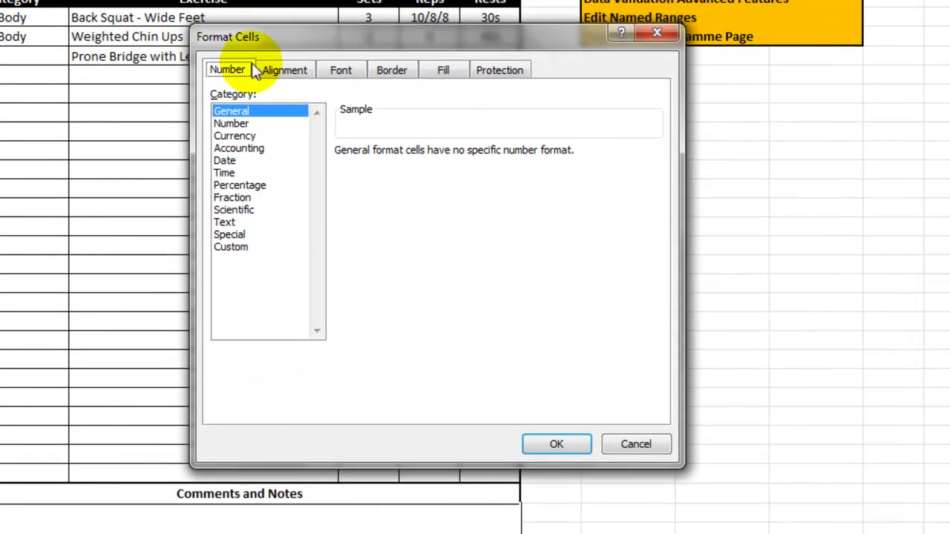
click(283, 69)
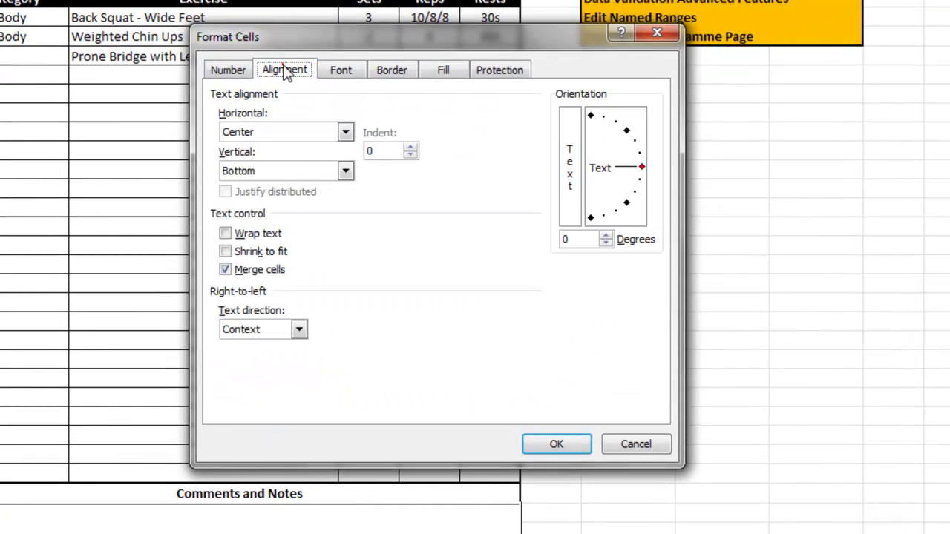
click(345, 132)
click(274, 162)
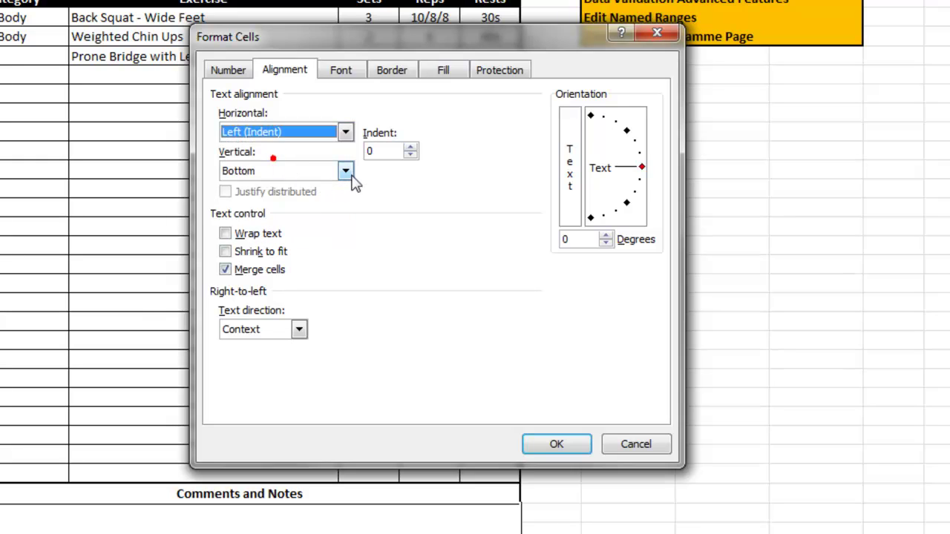
click(345, 170)
click(303, 190)
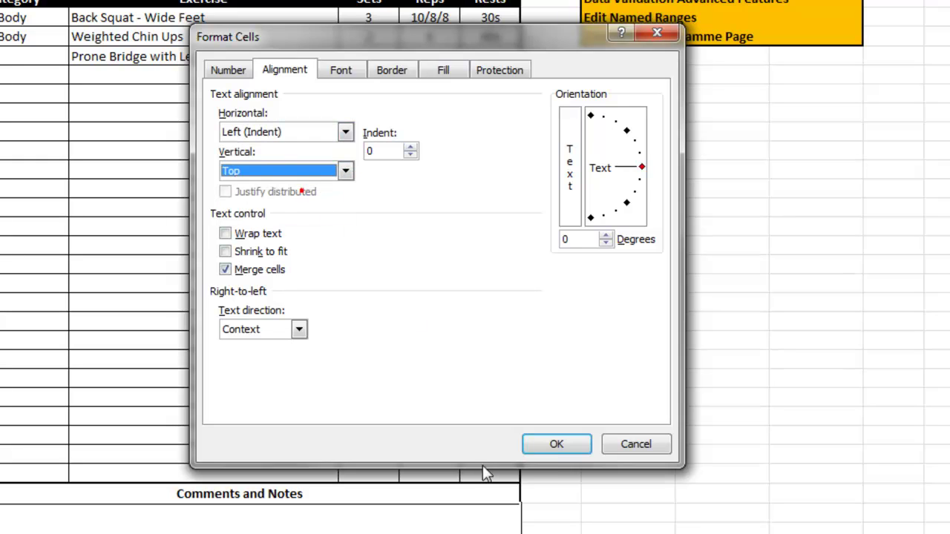
click(248, 234)
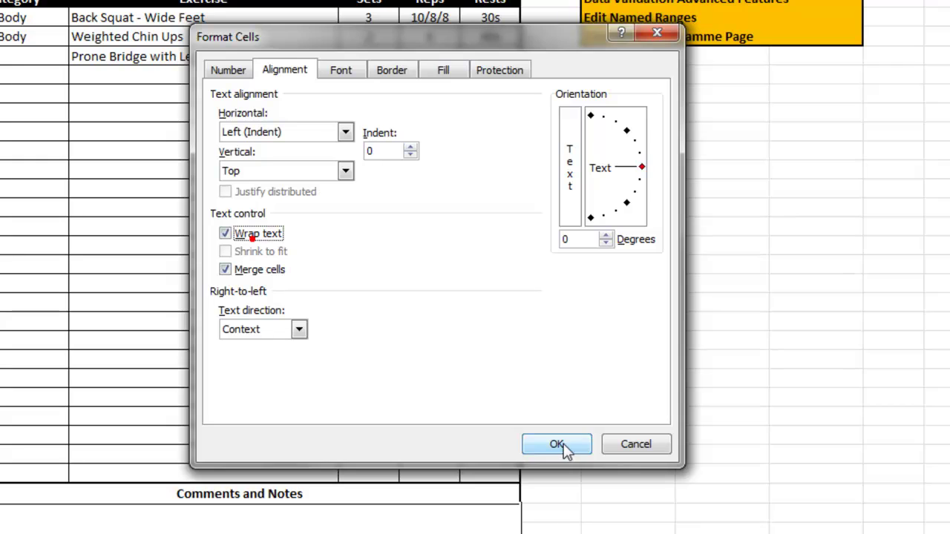
click(568, 444)
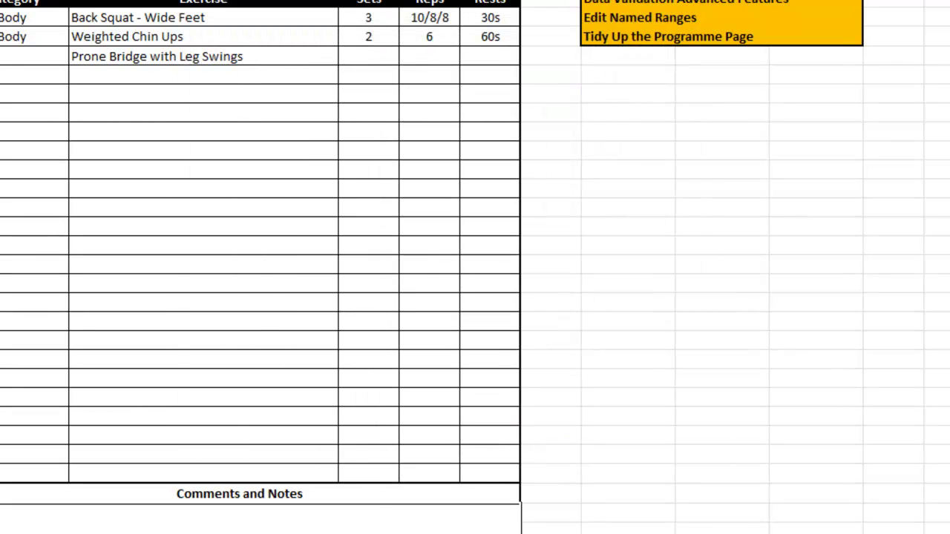
- Enter "I want you to work hard during this session to increase gains and get you ready for some tough workouts in the new year" in the notes box
click(378, 515)
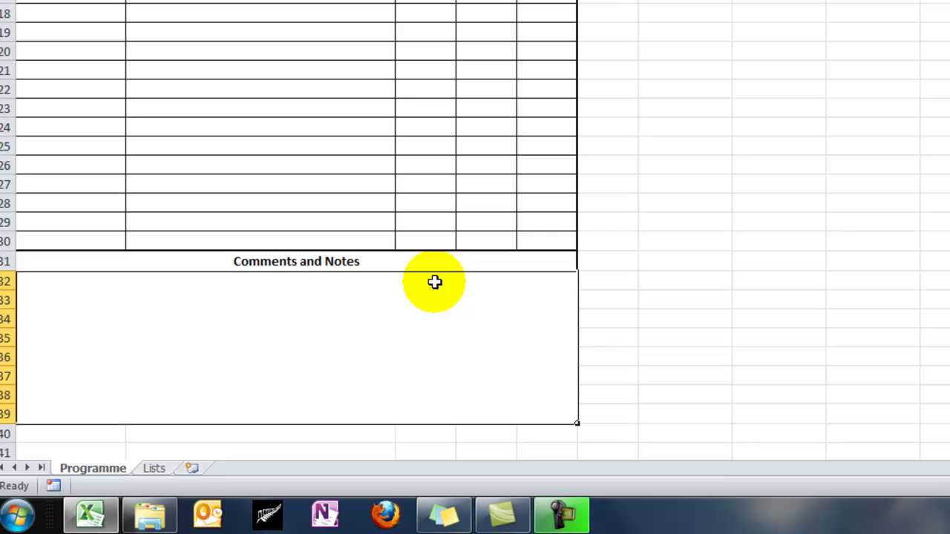
text(I want you to wo)
text(rk hard during this session to increase gains and get you ready for some tough workouts in the new year)
key(Return)
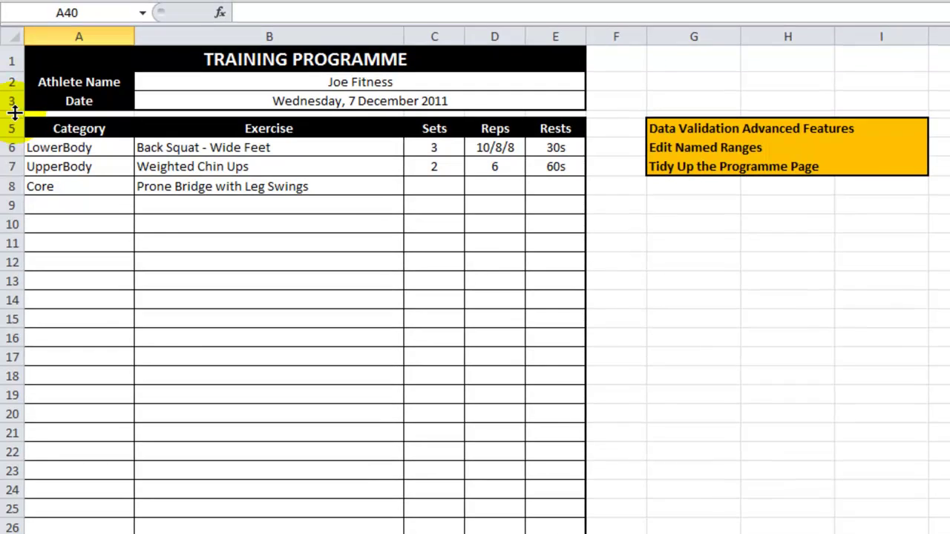
- Insert two new rows at row 4, directly below the Date row
click(9, 115)
right_click(14, 116)
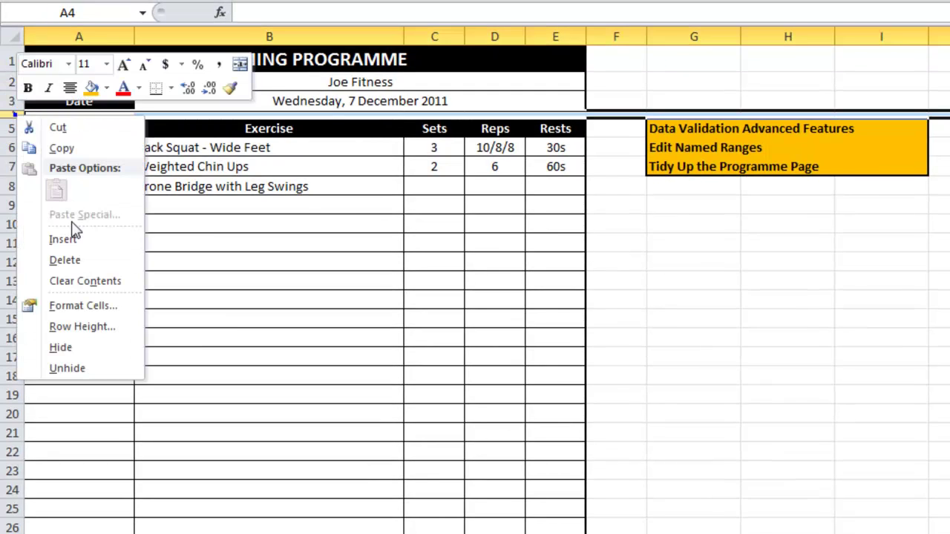
click(77, 239)
key(F4)
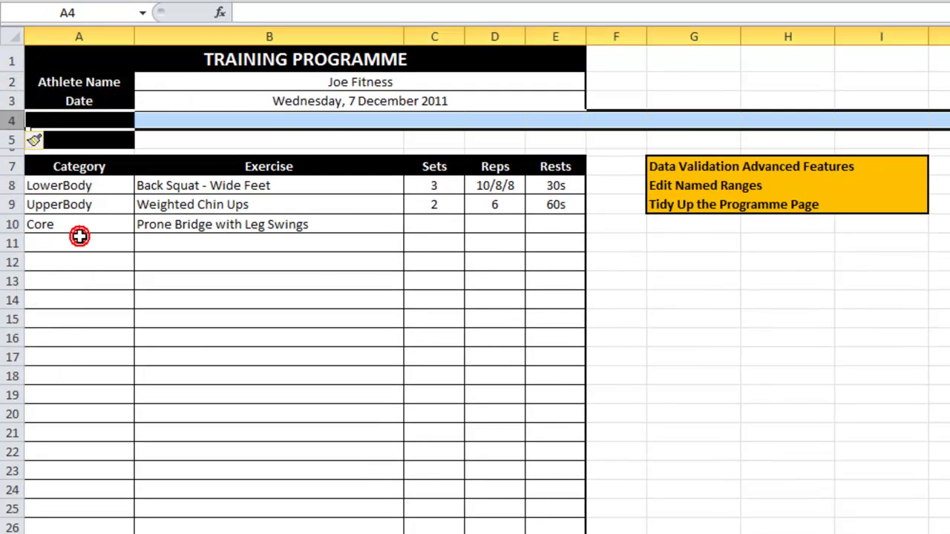
- Merge and center B4:E4 and label the row Phase in A4
click(570, 121)
drag(479, 121, 203, 113)
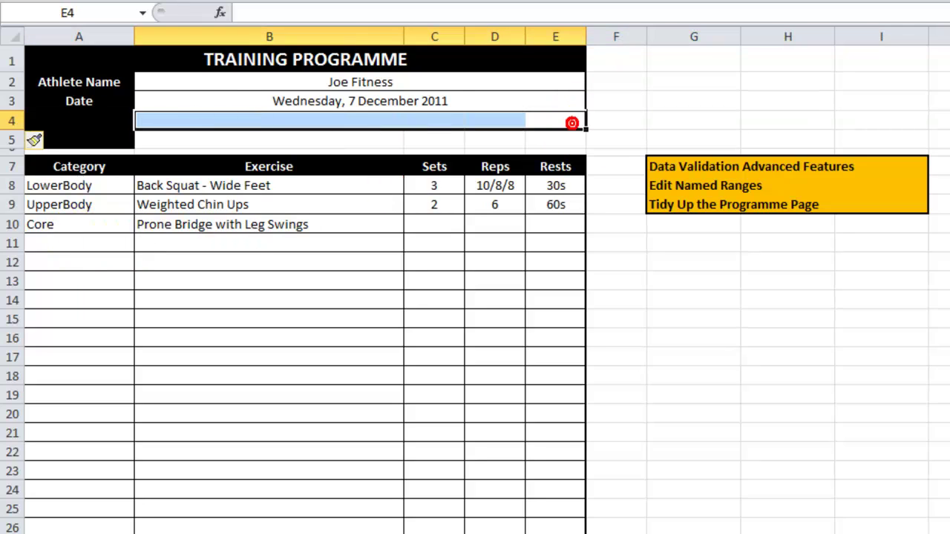
key(alt+h)
key(m)
key(c)
click(92, 123)
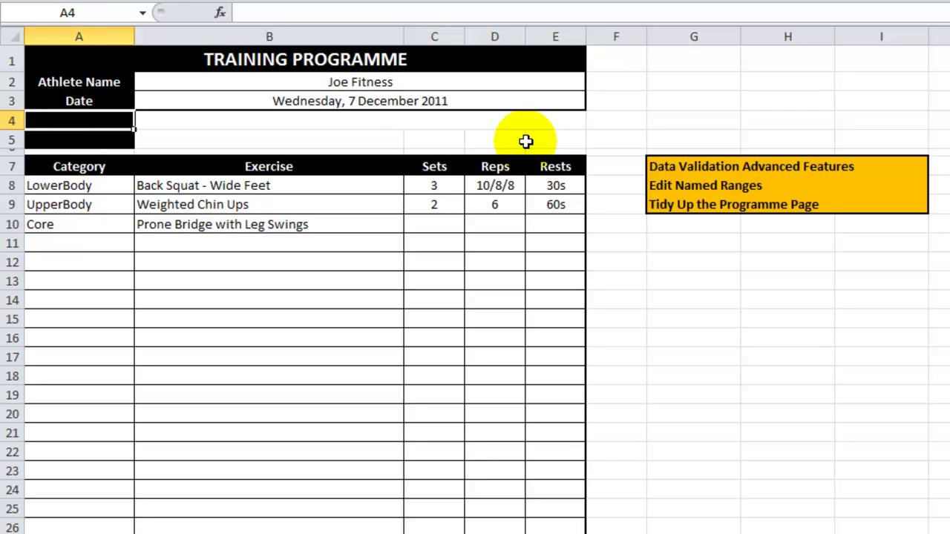
text(Phase)
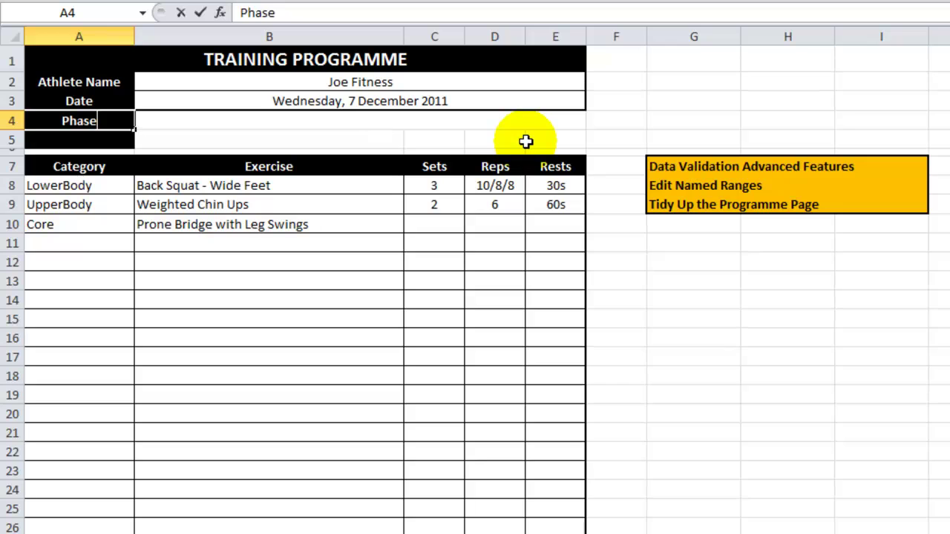
key(Return)
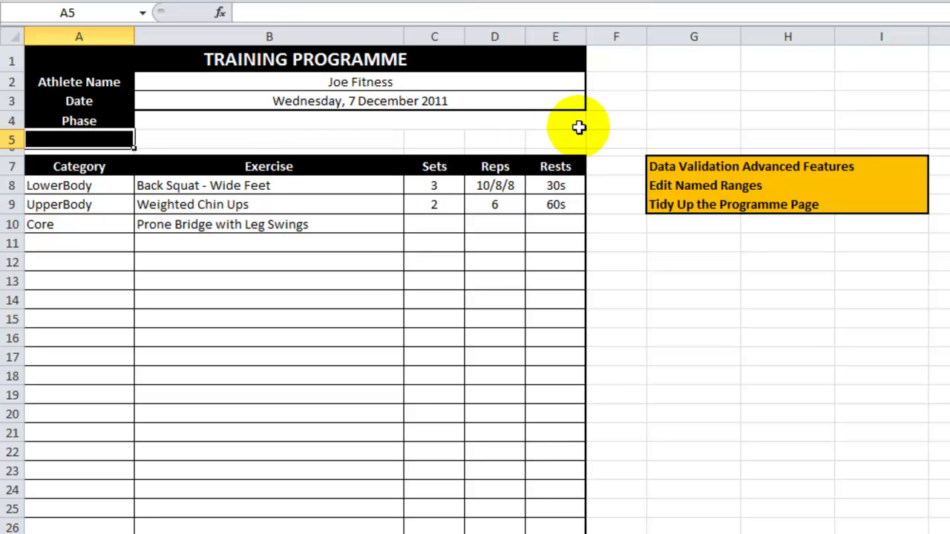
- Merge and center B5:E5 and label the row Workout Days in A5
drag(579, 138, 204, 133)
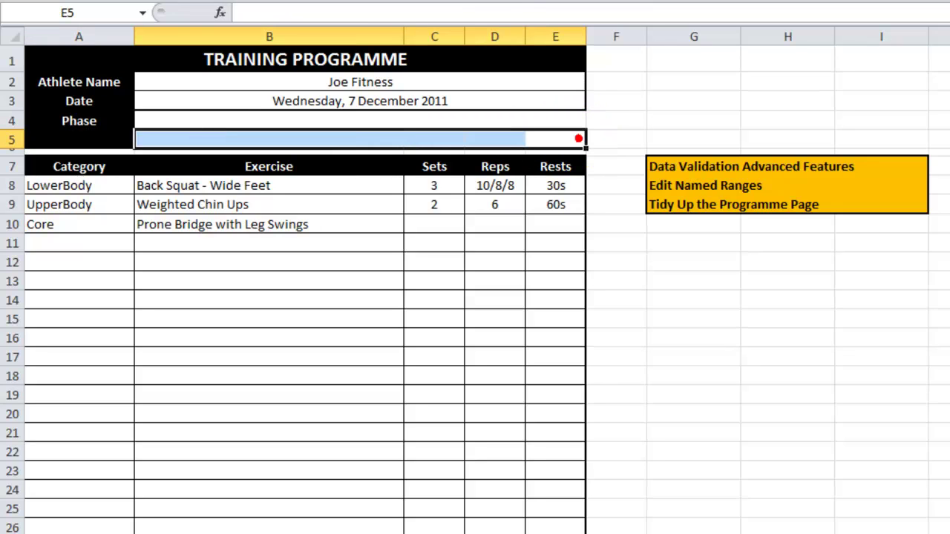
key(alt+h)
key(m)
key(c)
click(98, 136)
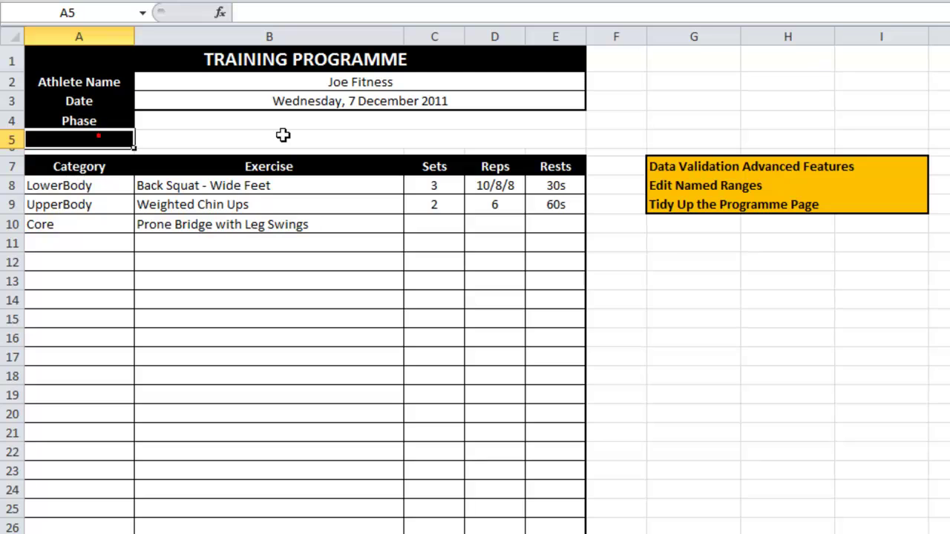
text(Work)
click(693, 59)
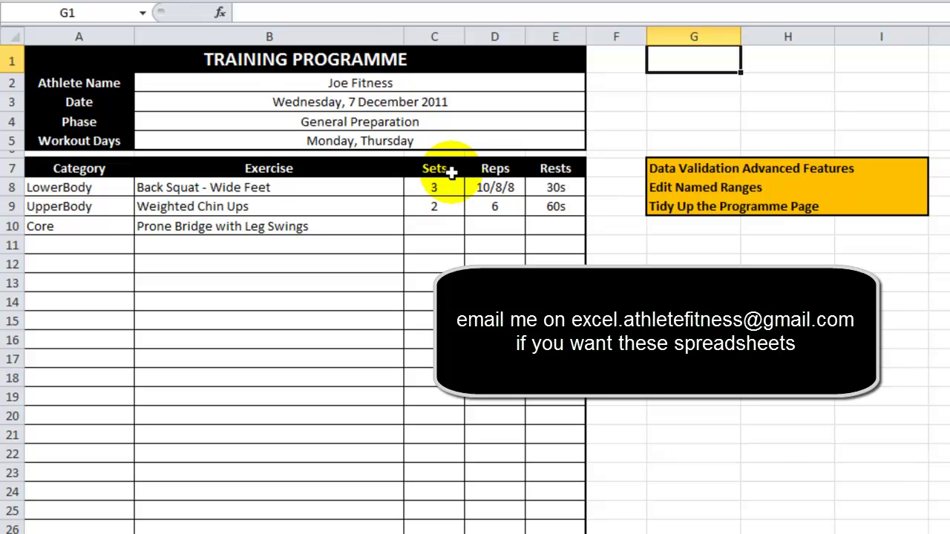
- Insert a new column between Category and Exercise, and make it about half as wide as the Category column
click(191, 30)
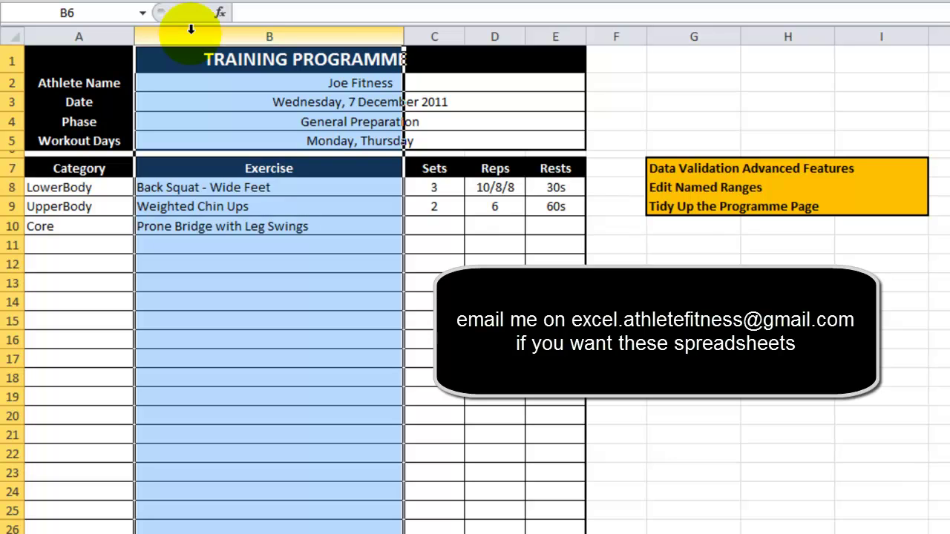
right_click(191, 29)
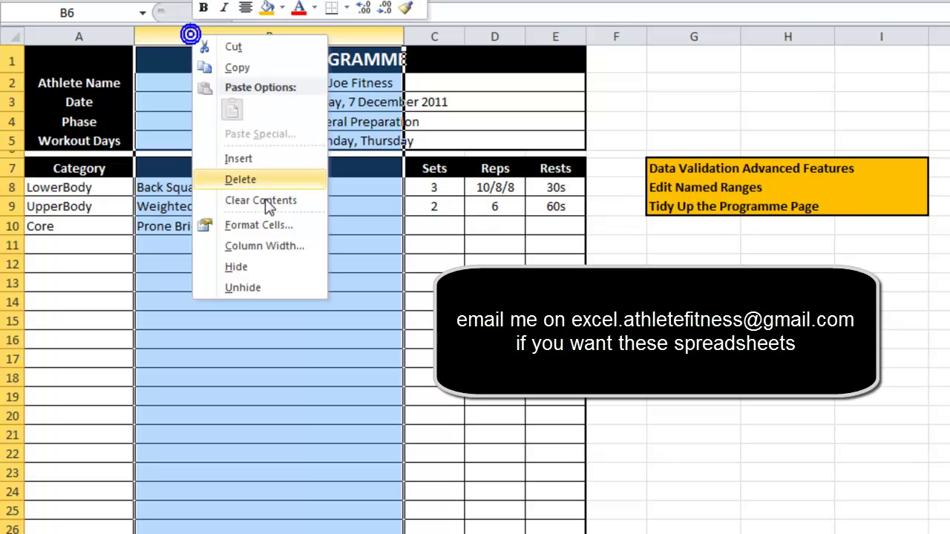
click(265, 158)
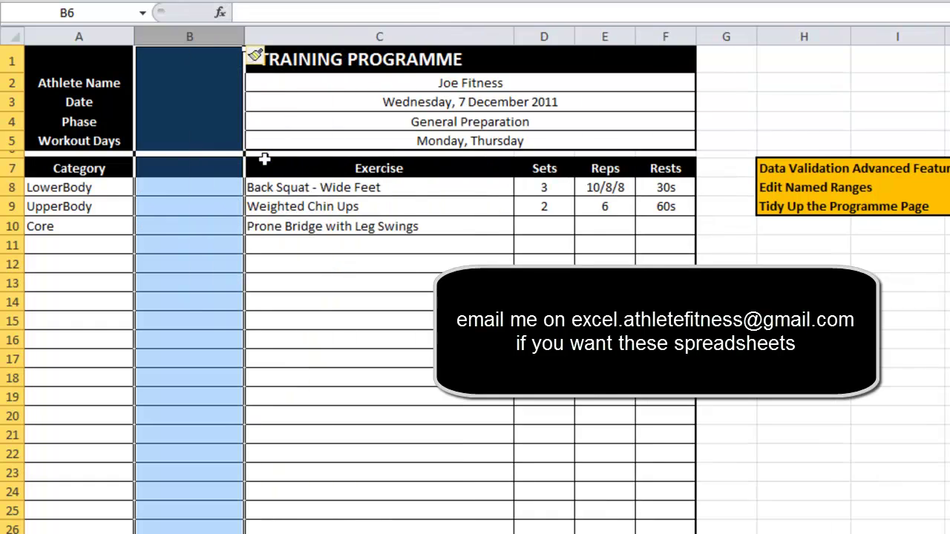
drag(243, 35, 187, 38)
- Head the new column Order in B7 and enter the exercise order 1, 2A, 2B and 3 in B8:B11
click(154, 168)
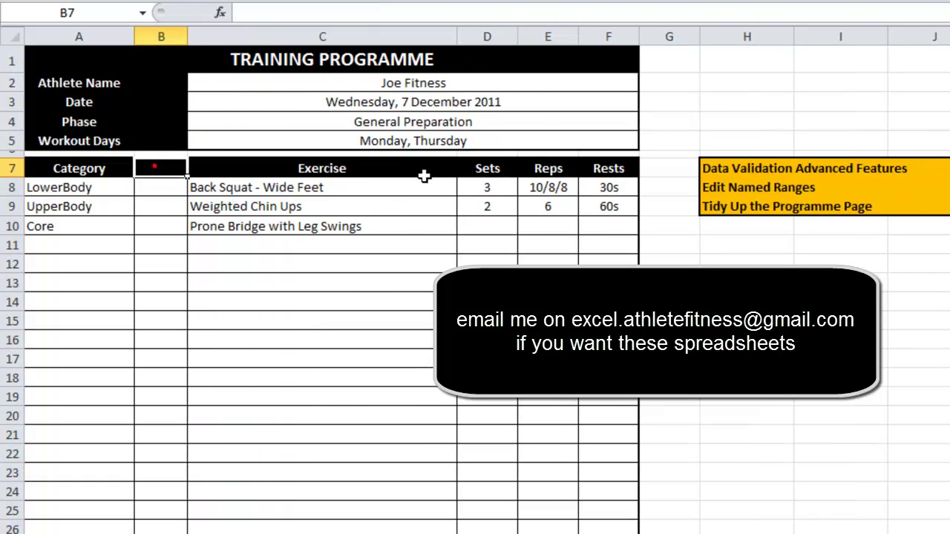
text(Order)
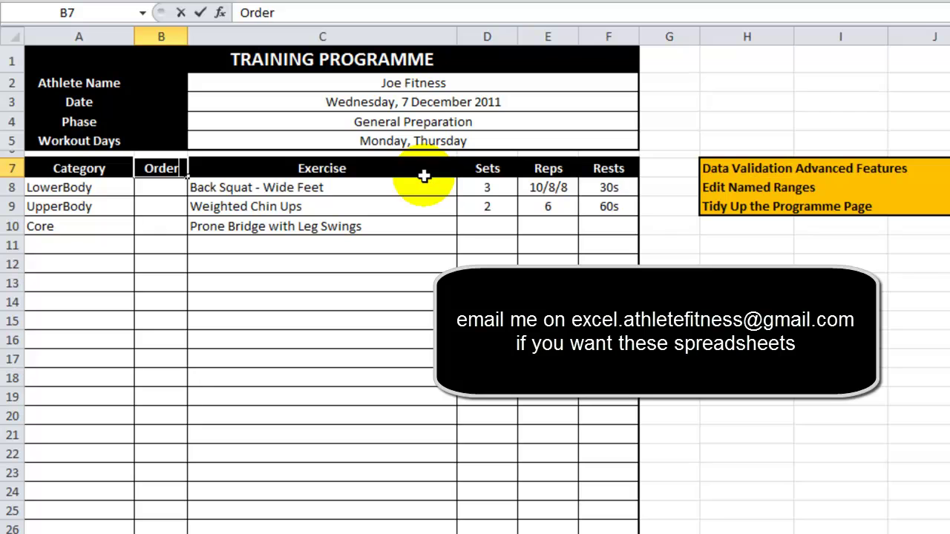
key(Return)
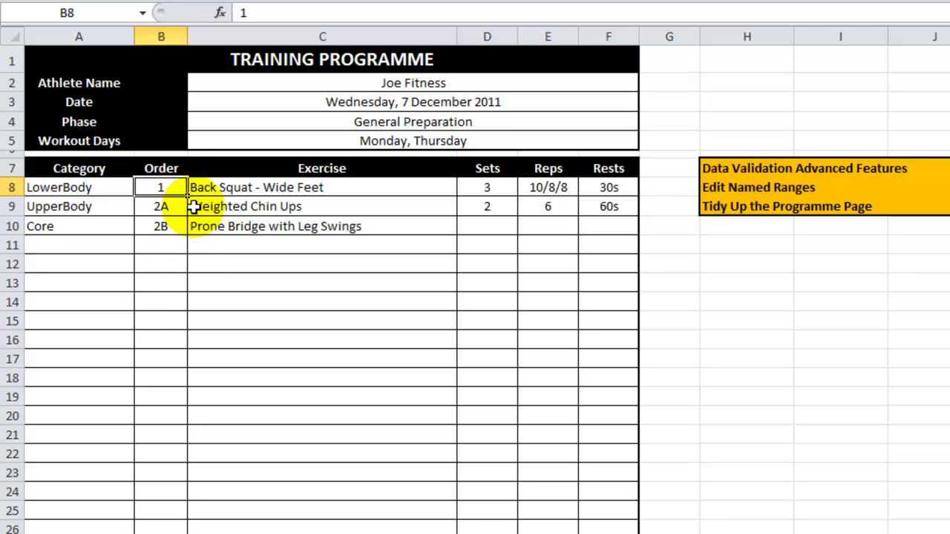
click(166, 245)
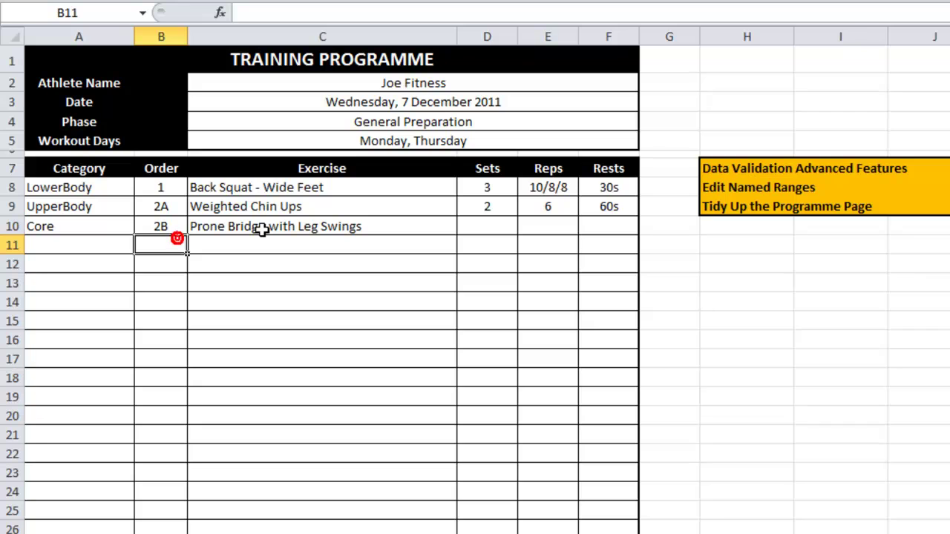
text(3)
key(Return)
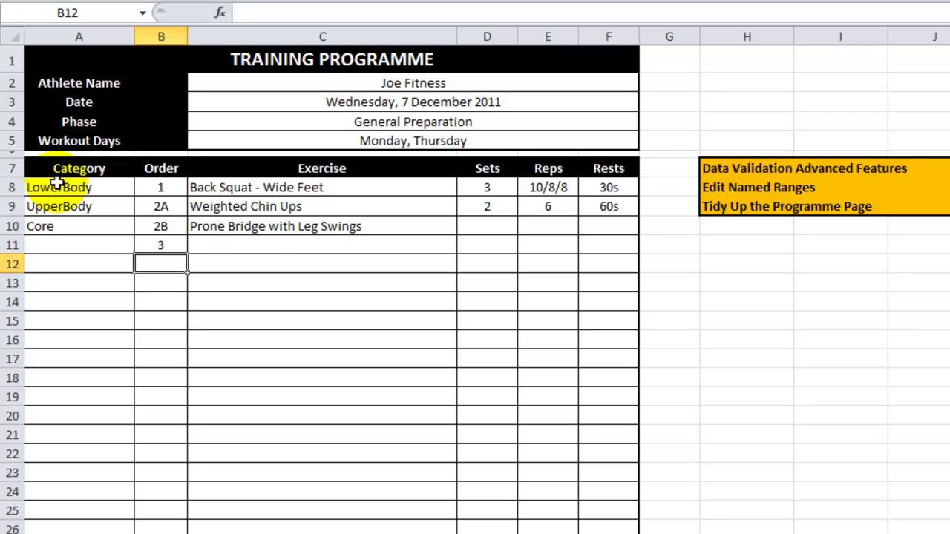